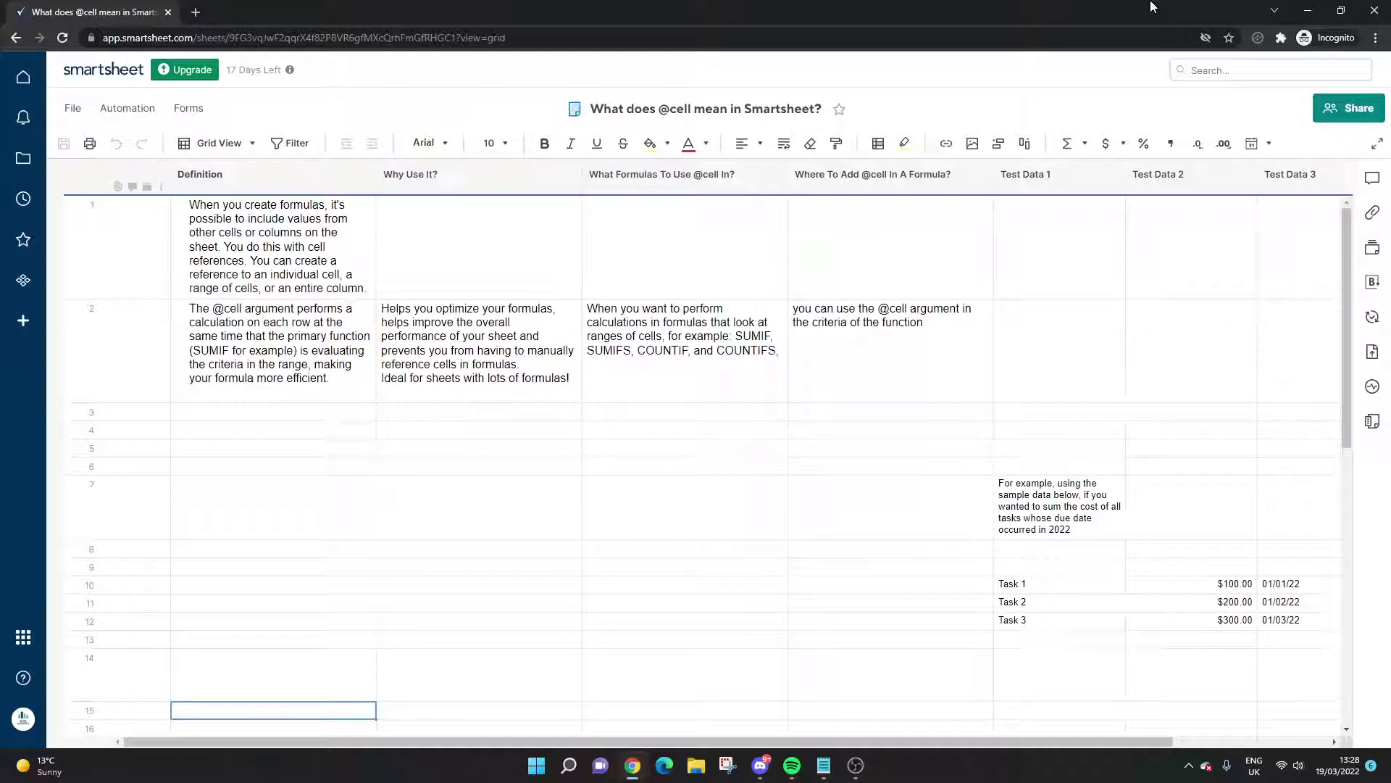
pyautogui.click(264, 239)
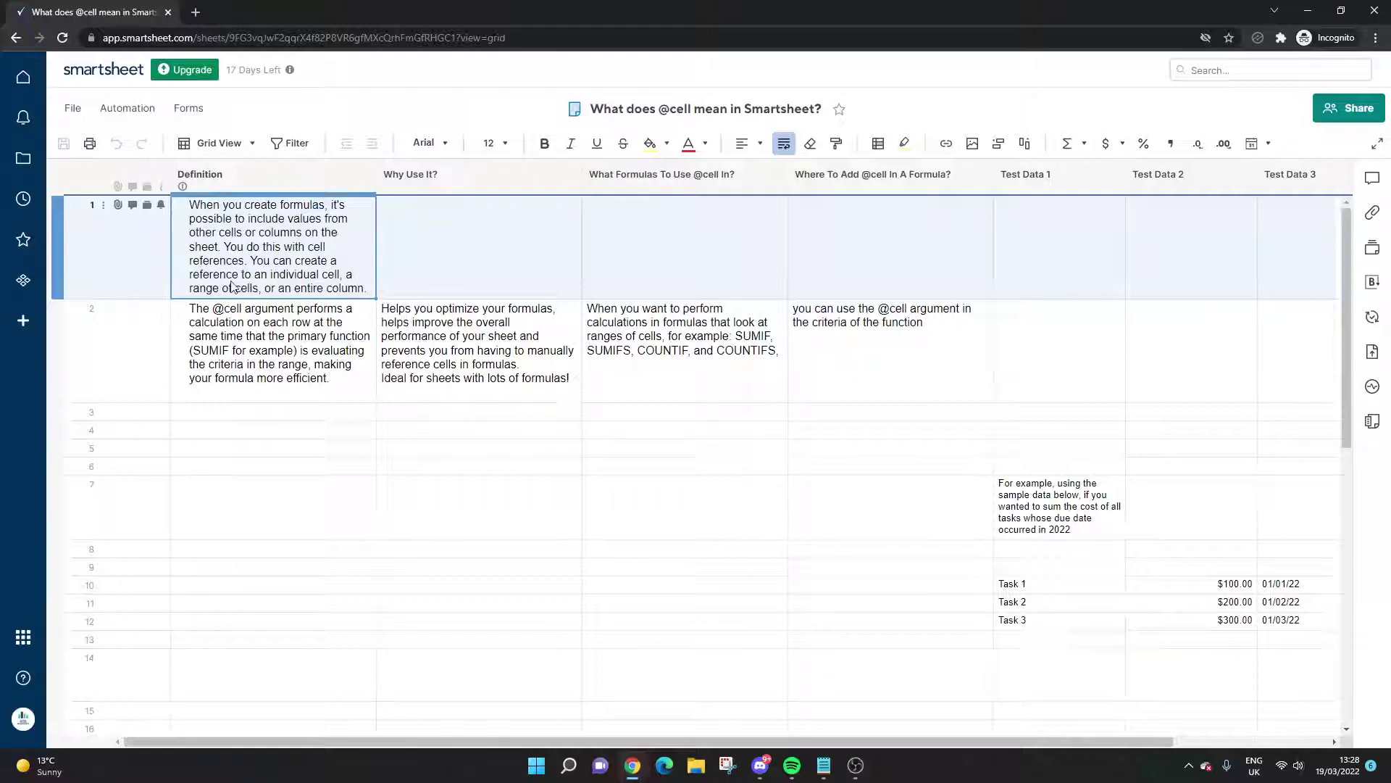
pyautogui.click(293, 333)
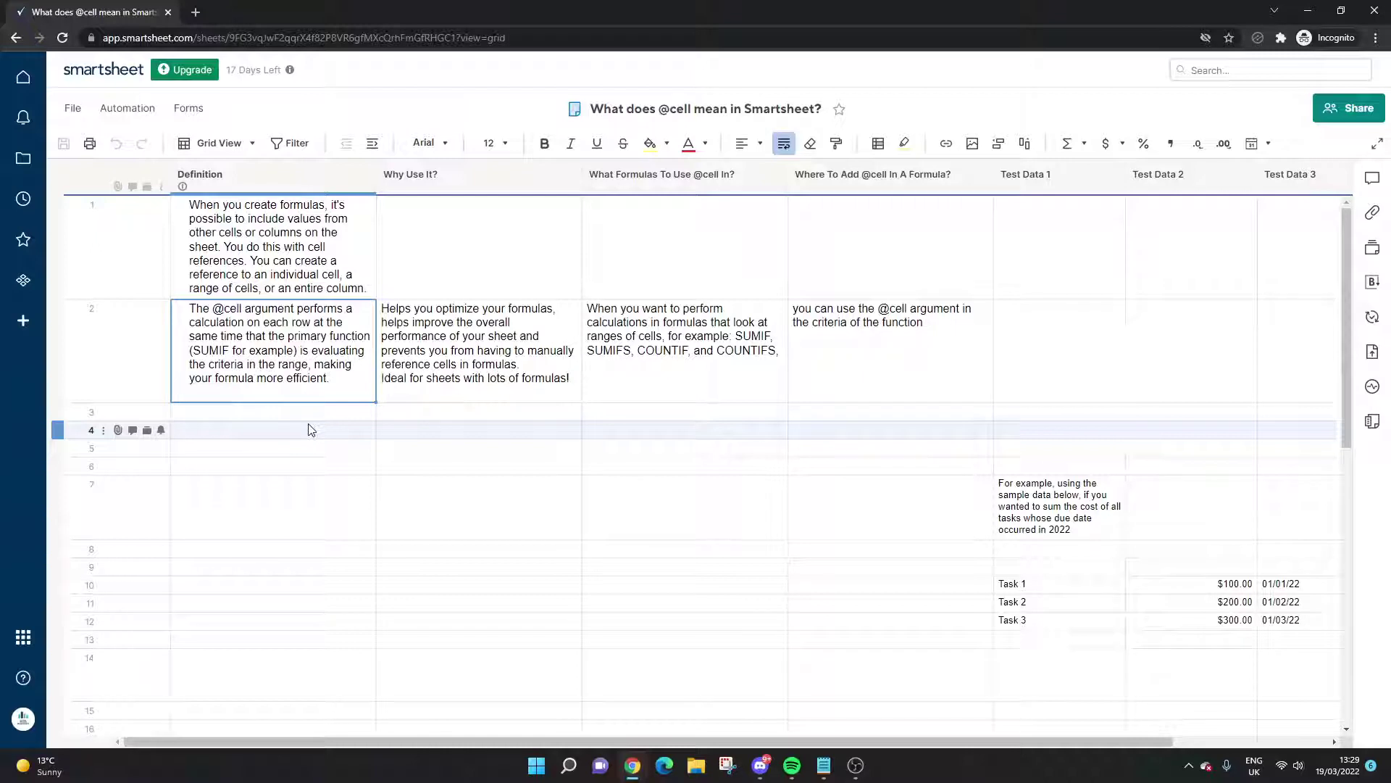
pyautogui.click(634, 447)
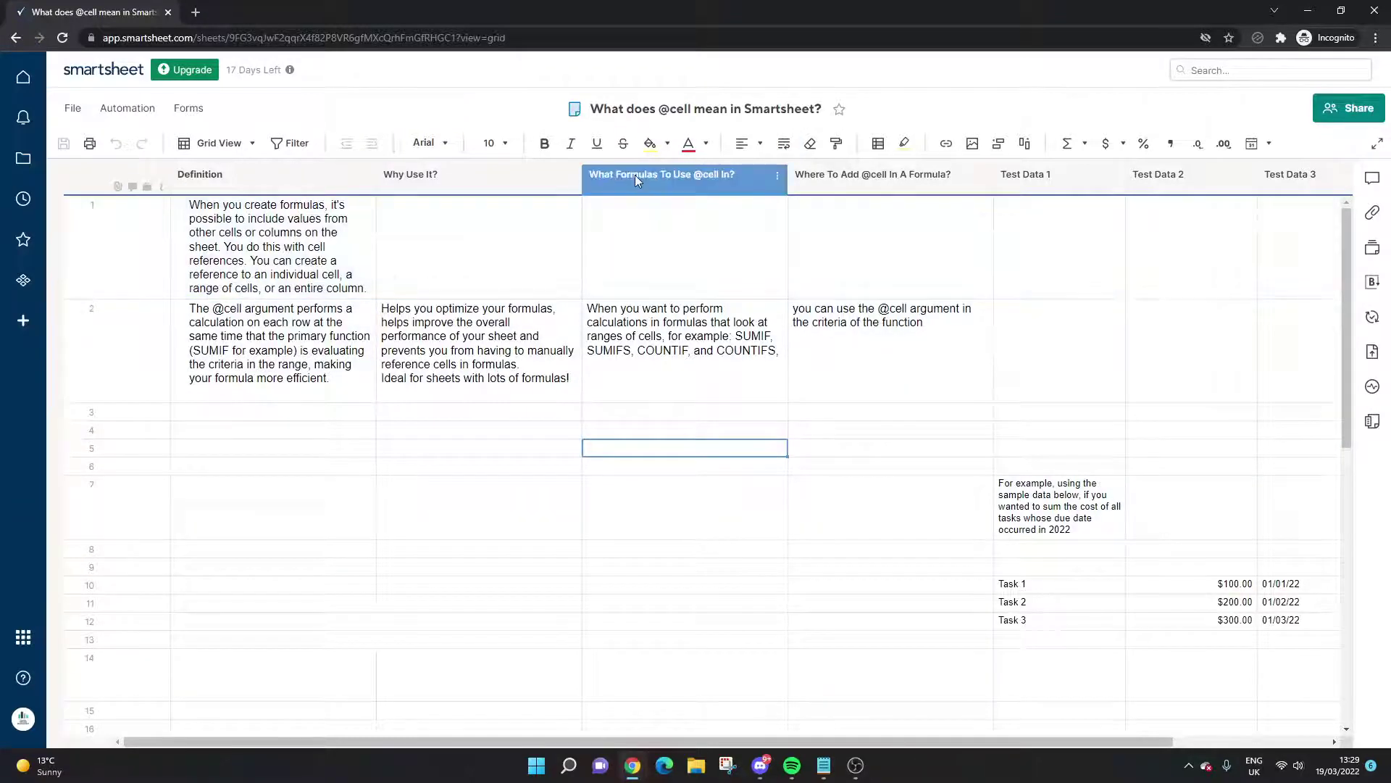
pyautogui.click(647, 331)
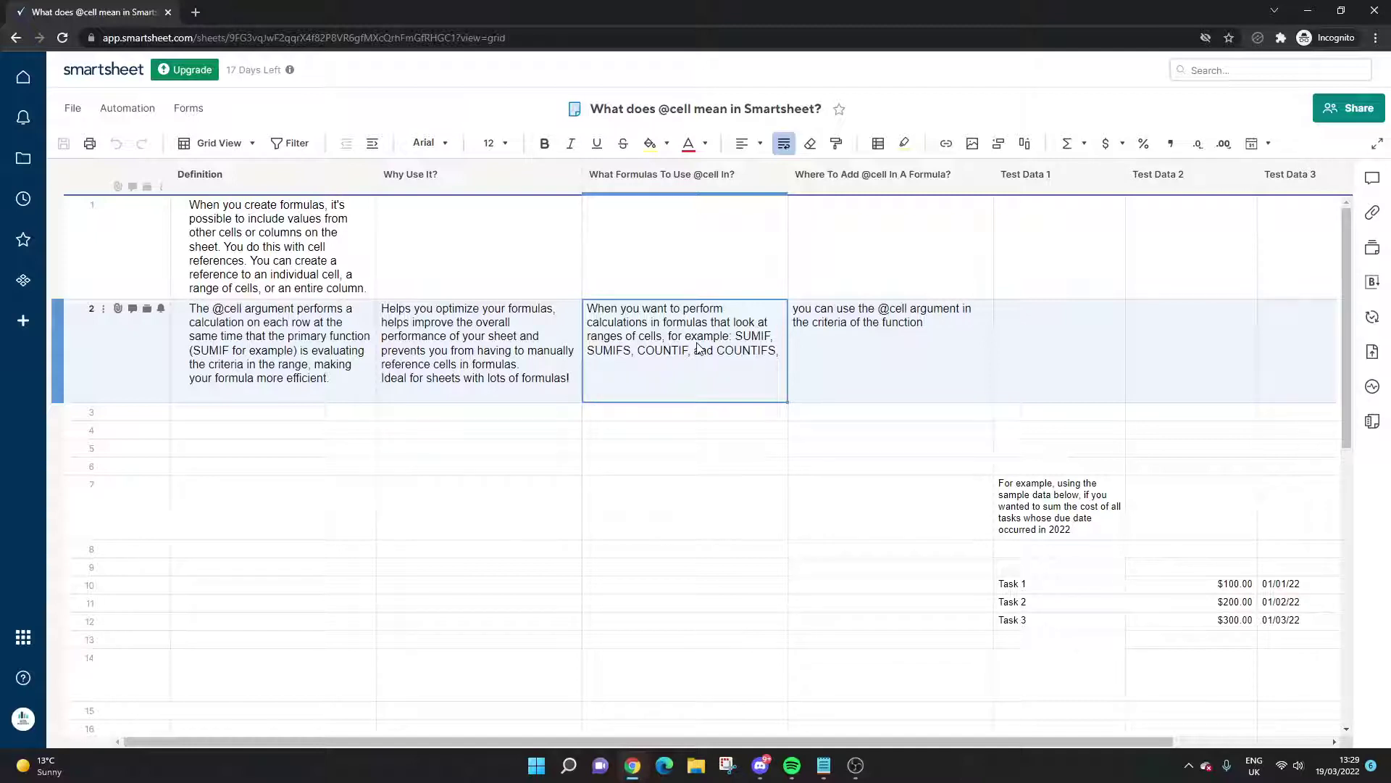
pyautogui.click(873, 333)
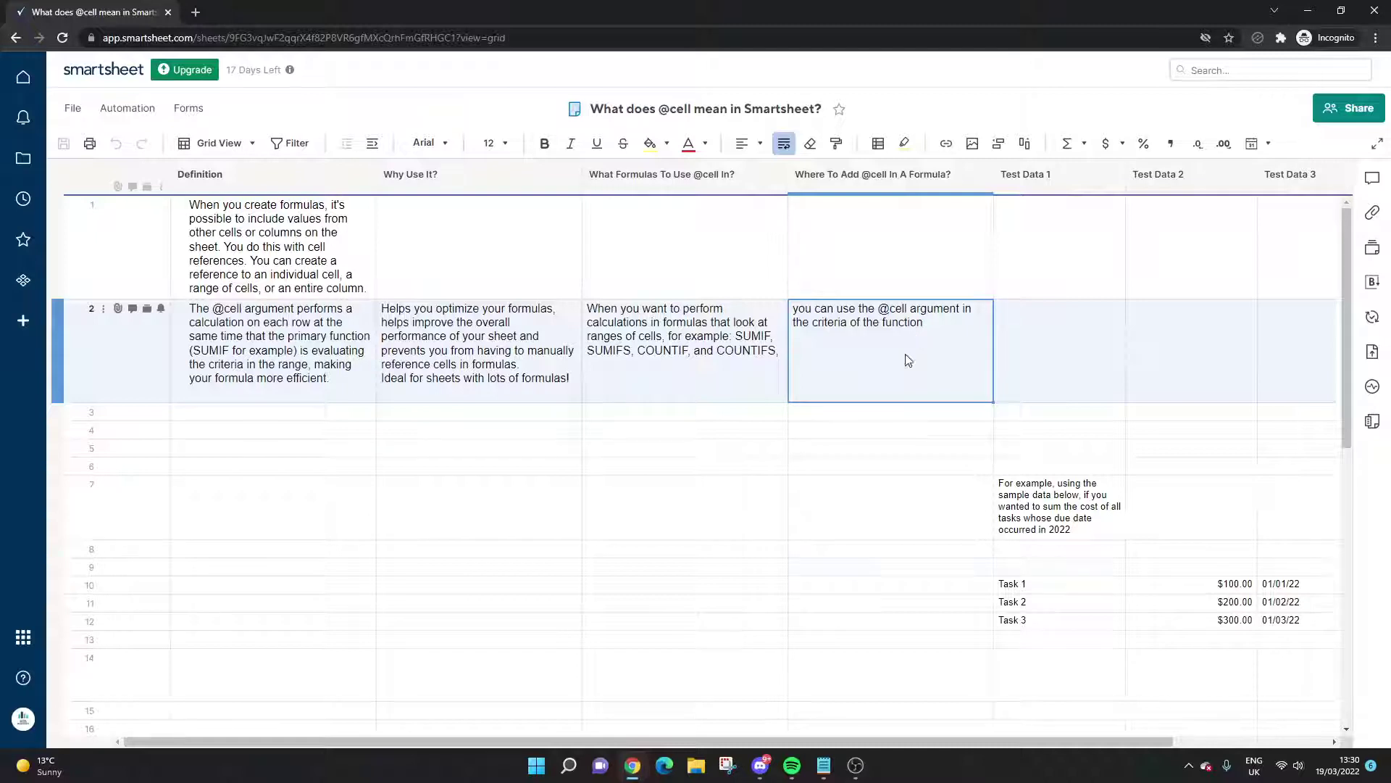
pyautogui.moveTo(974, 749); pyautogui.dragTo(1129, 713)
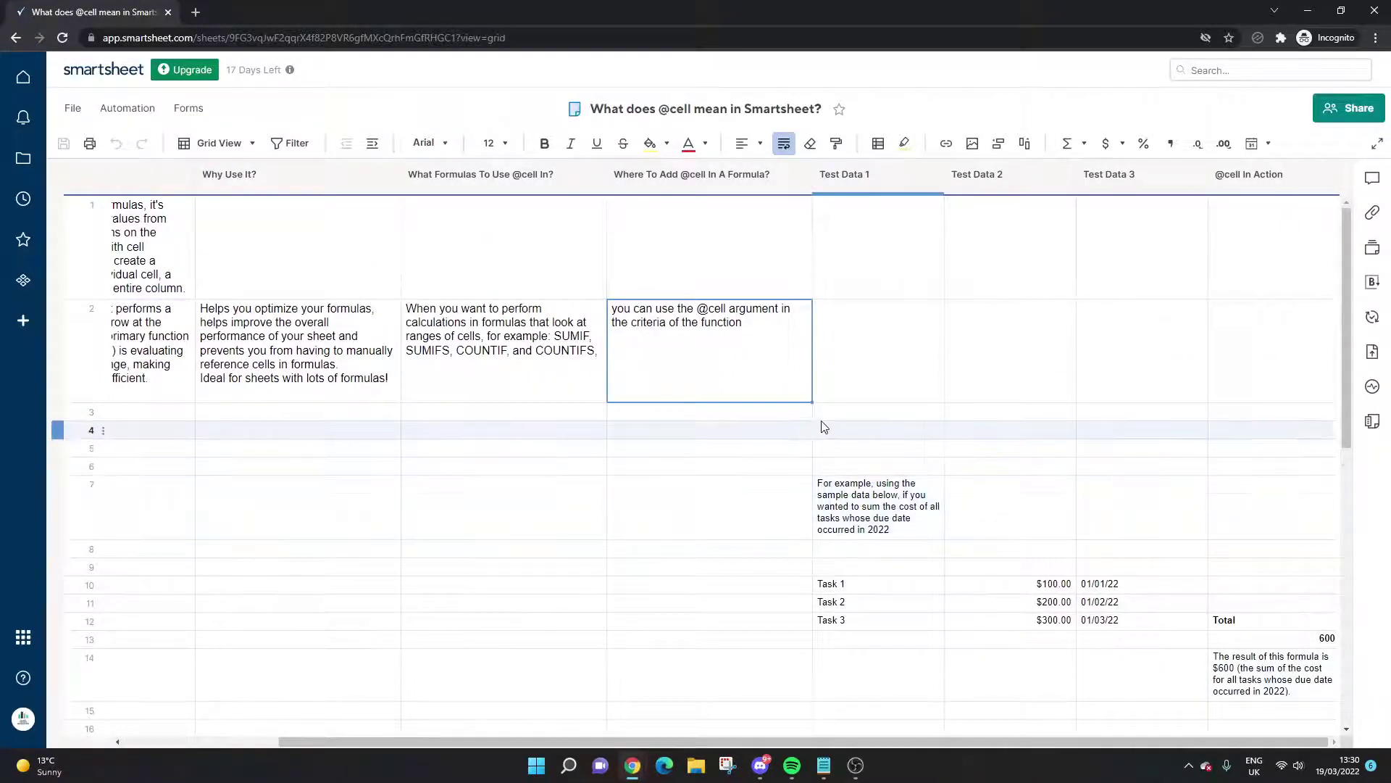
pyautogui.click(845, 417)
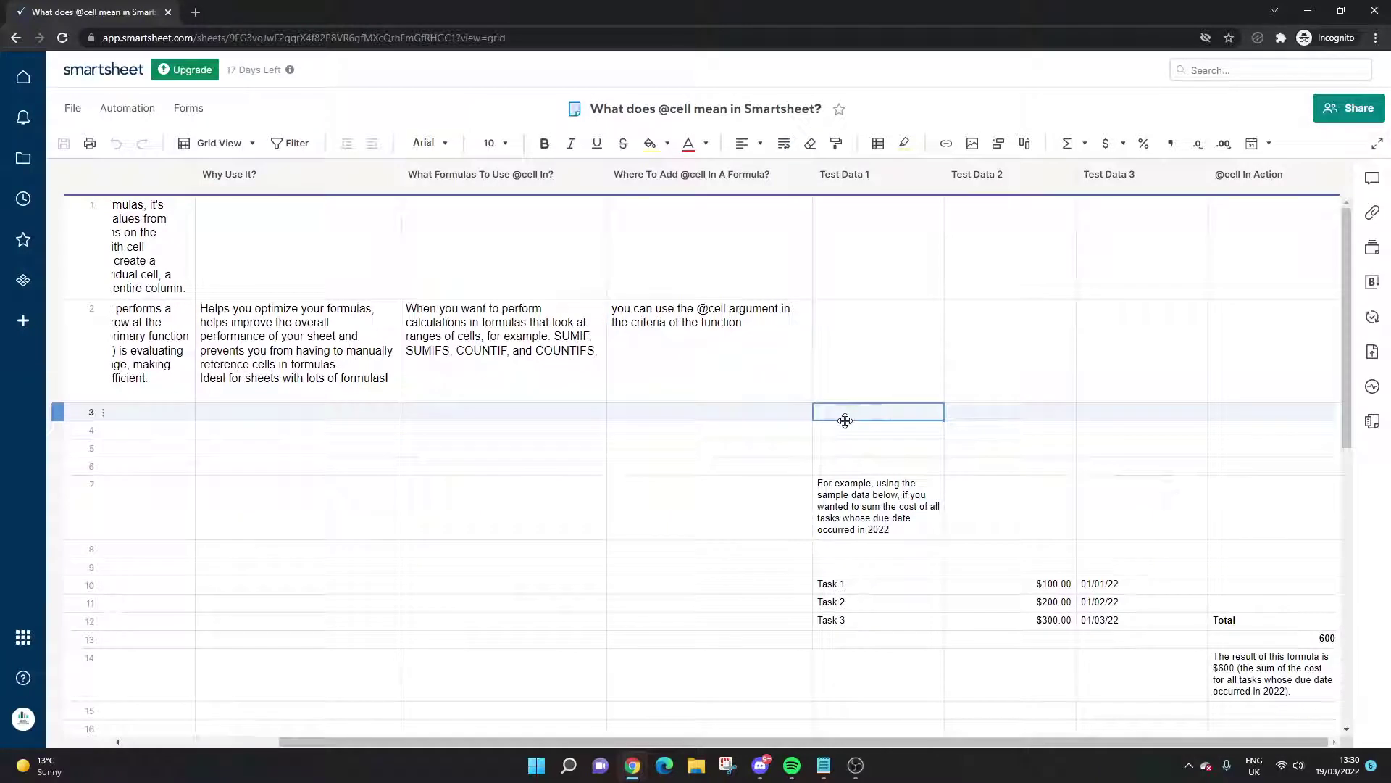
pyautogui.click(884, 507)
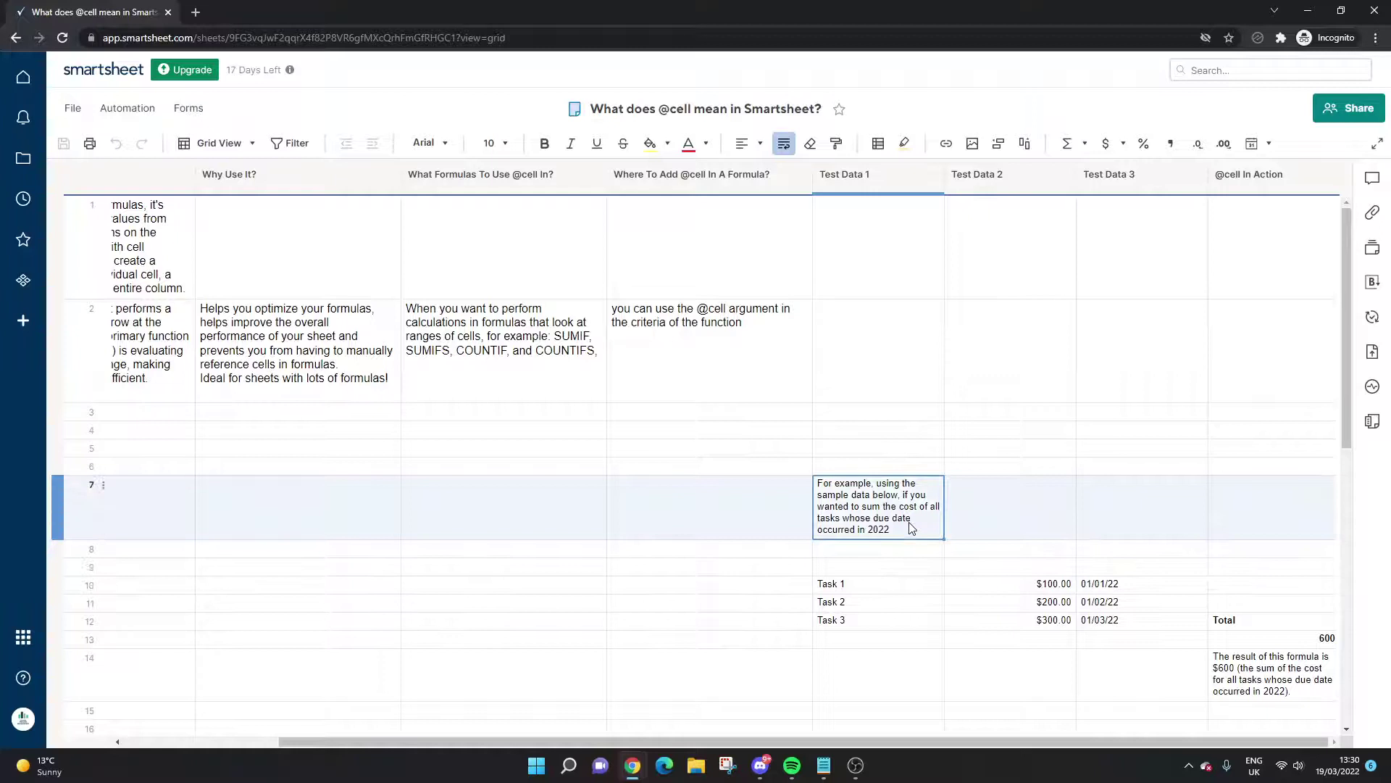
pyautogui.moveTo(833, 587); pyautogui.dragTo(1015, 622)
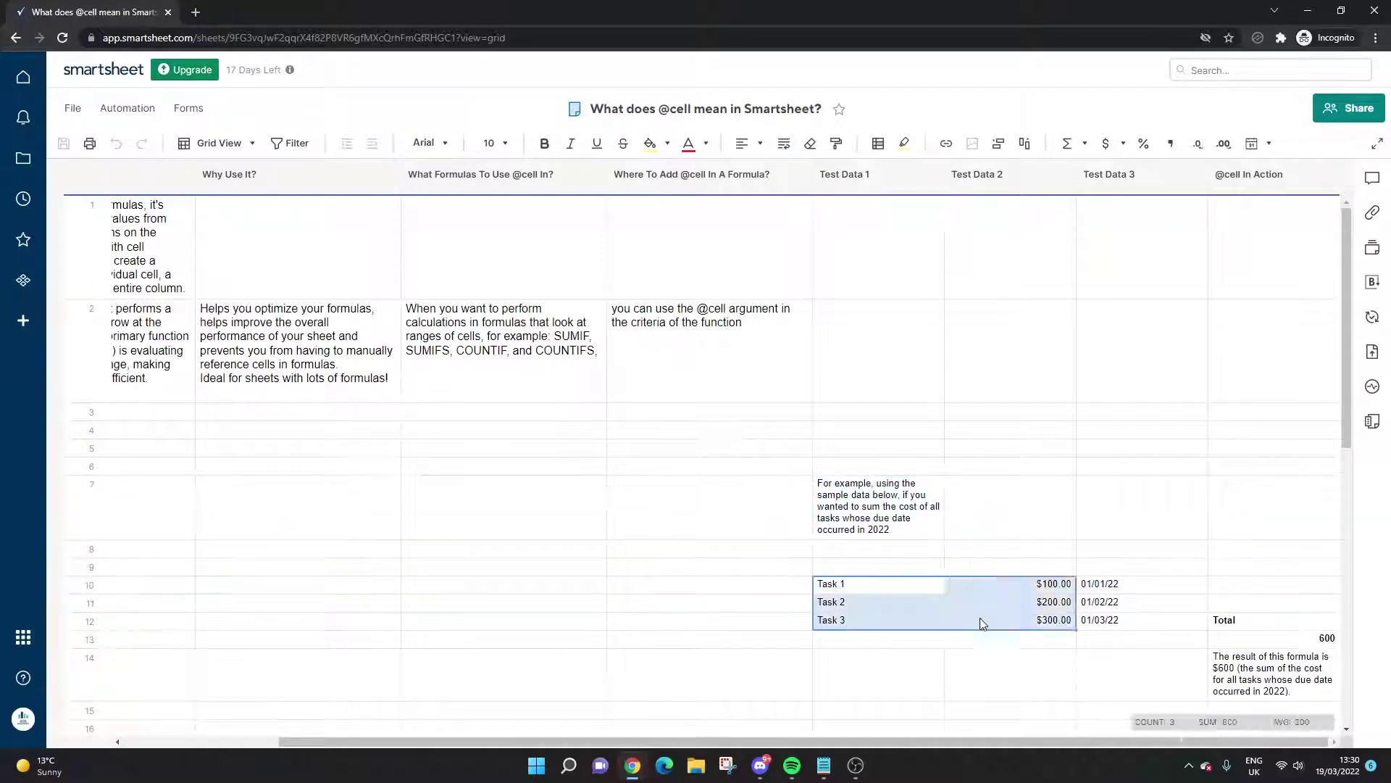
pyautogui.doubleClick(1098, 585)
pyautogui.click(1032, 554)
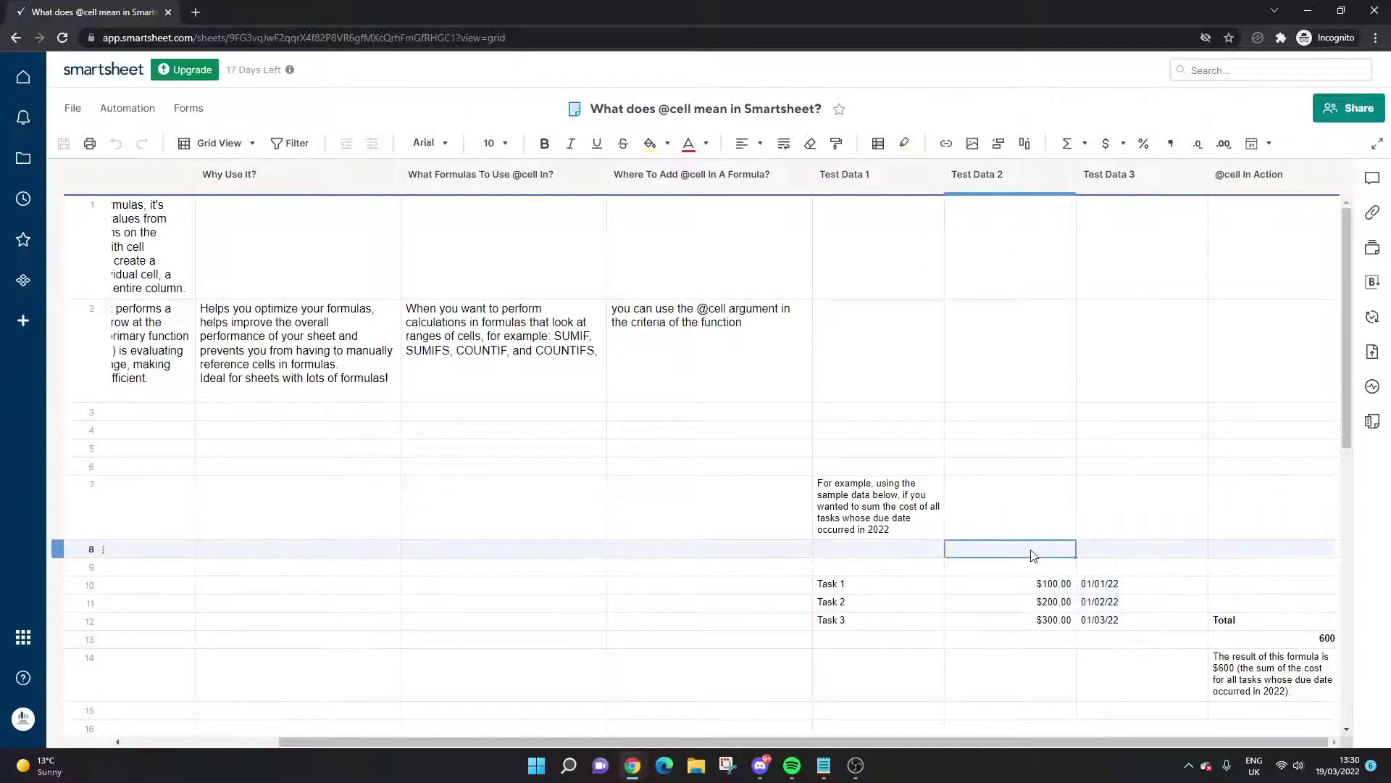
pyautogui.click(939, 525)
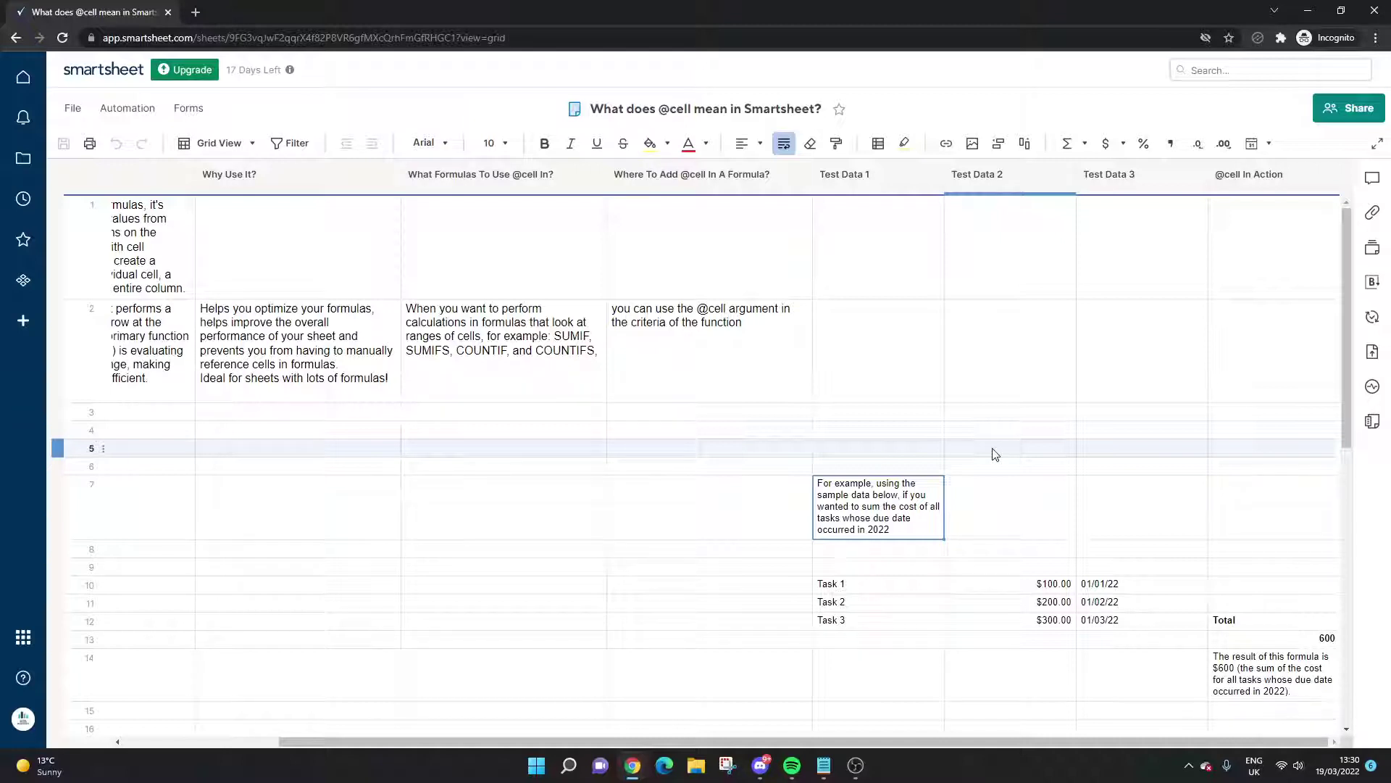
# Step: Change Task 1's due date to 01/01/21 and restore Task 3 to 01/03/22, giving a 500 total
pyautogui.click(1119, 621)
pyautogui.click(1121, 622)
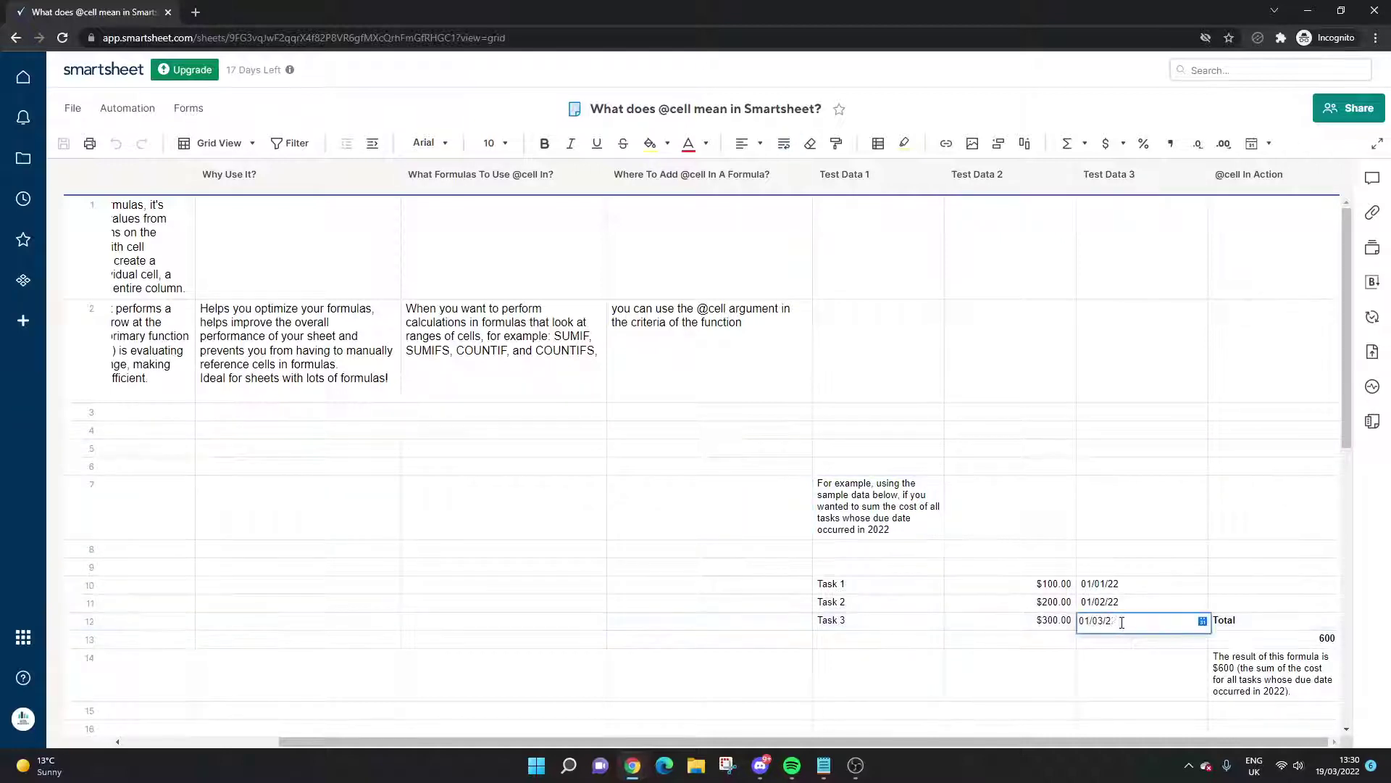
pyautogui.write('1')
pyautogui.press('Return')
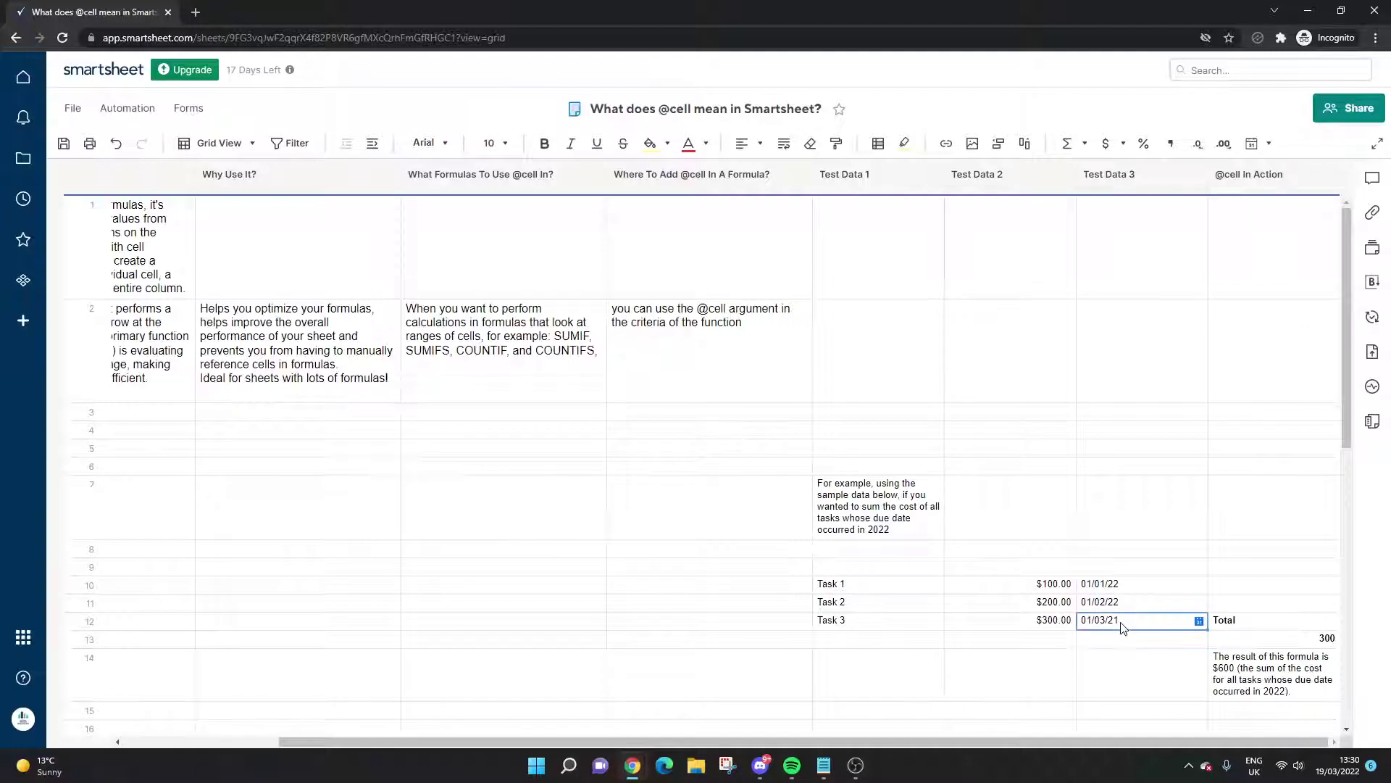
pyautogui.doubleClick(1121, 585)
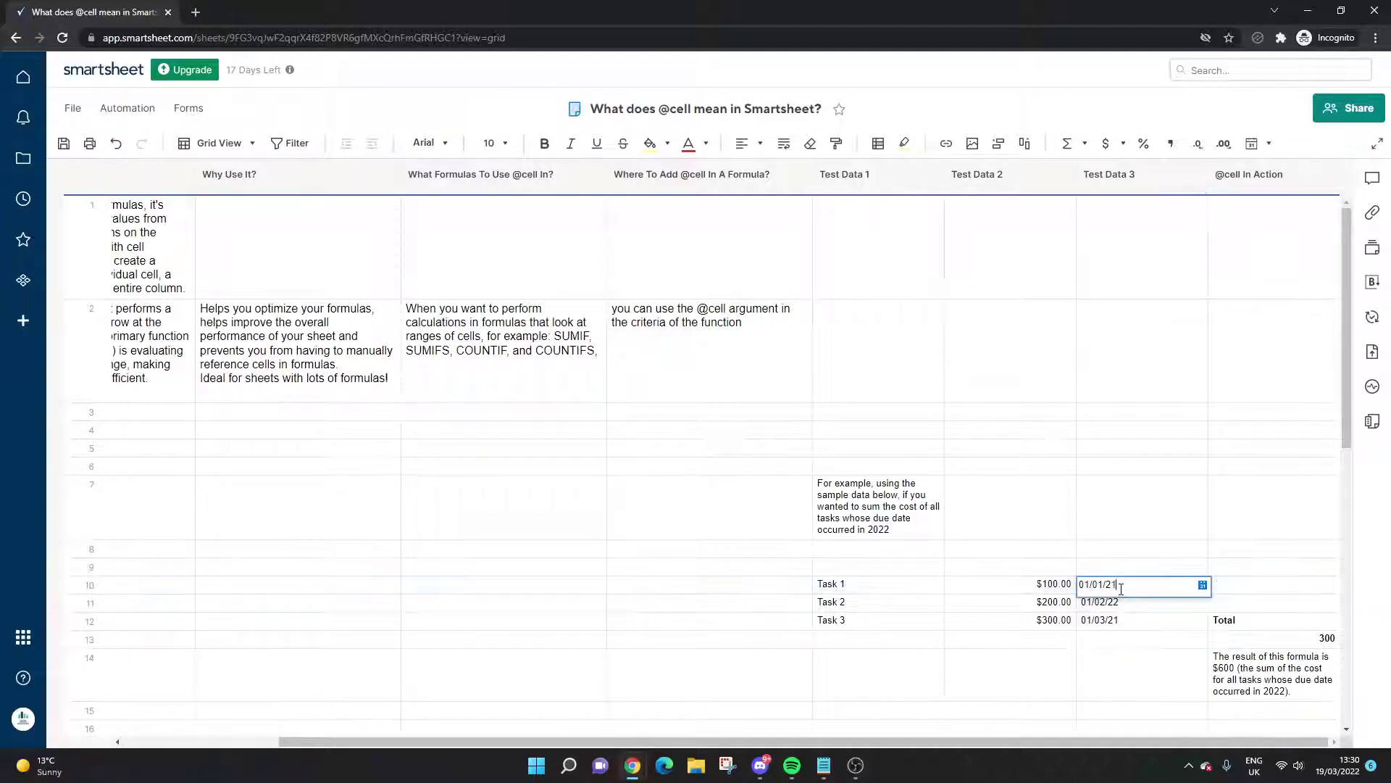
pyautogui.click(1121, 621)
pyautogui.click(1124, 618)
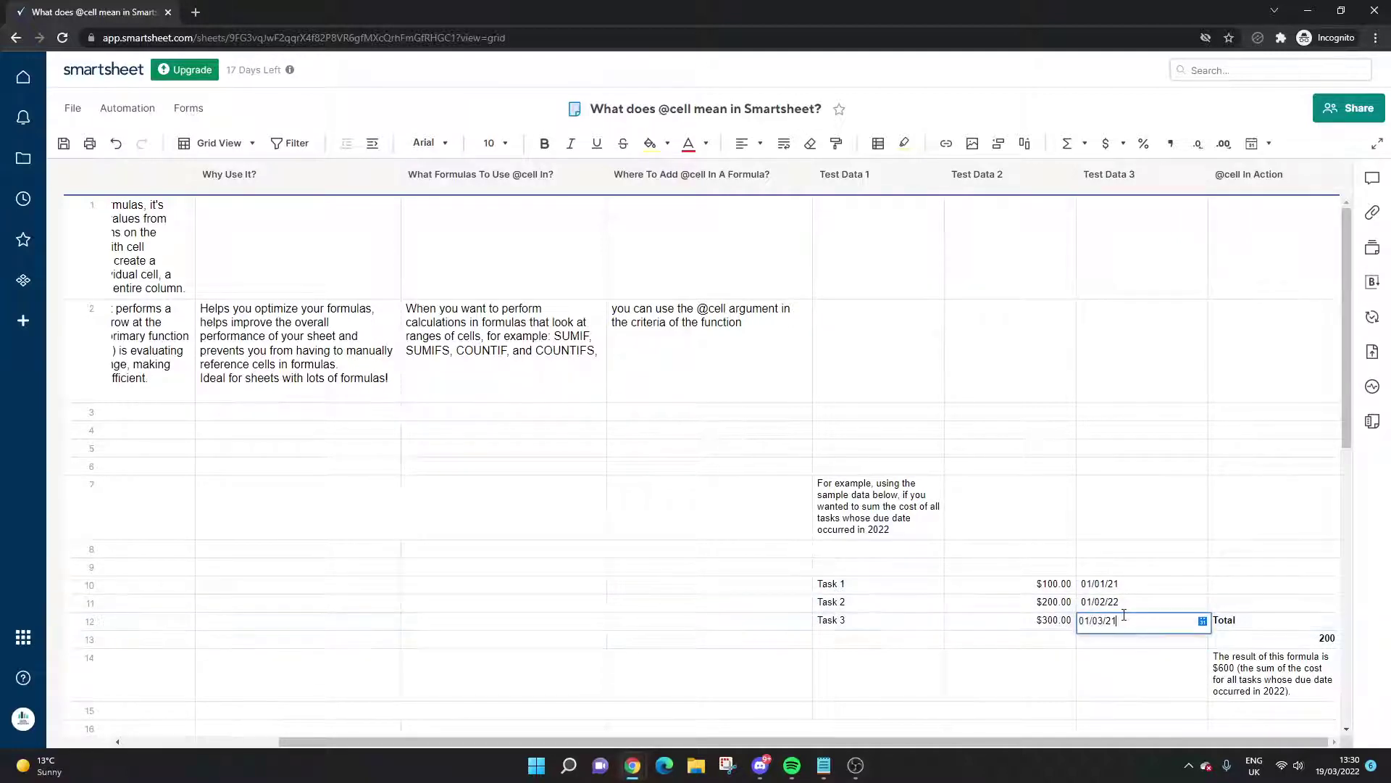
pyautogui.write('2')
pyautogui.press('Return')
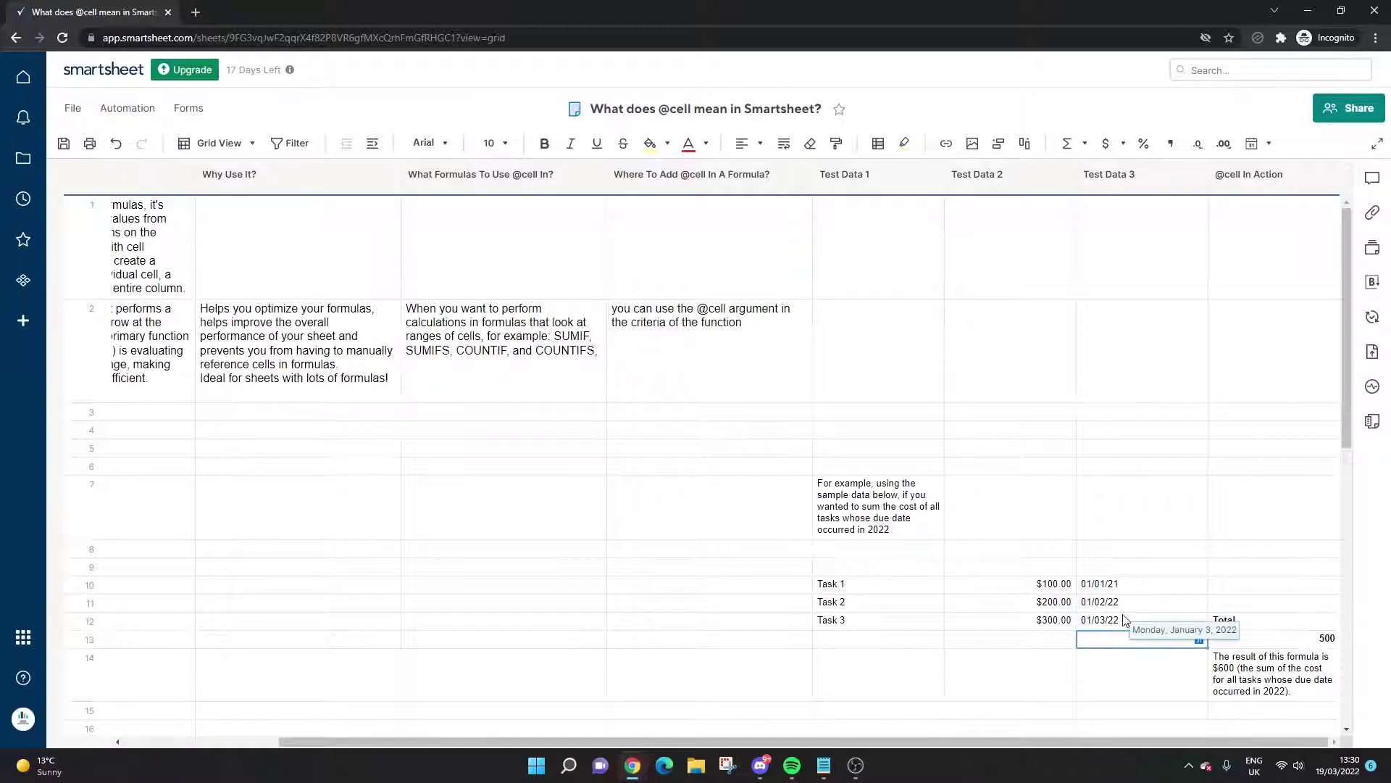
pyautogui.click(931, 582)
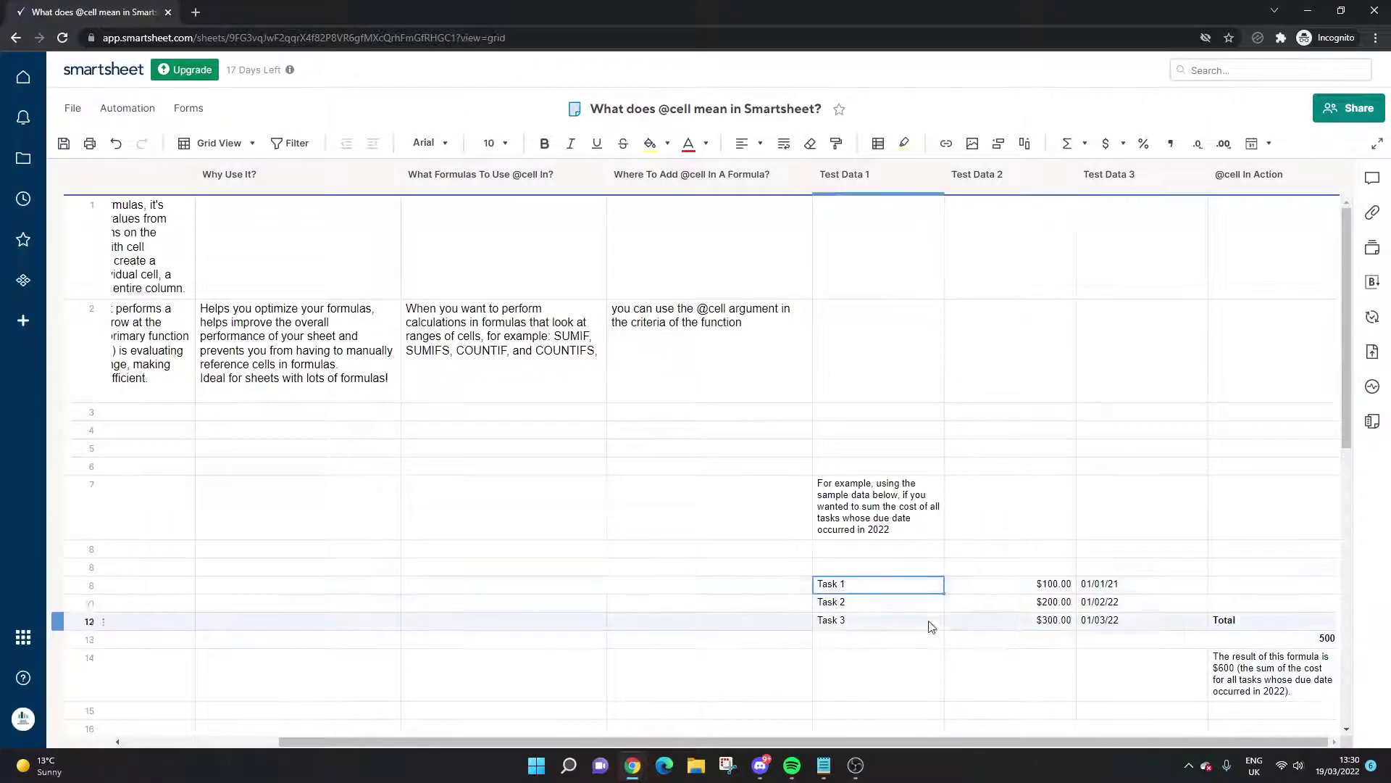
pyautogui.scroll(-1, 938, 528)
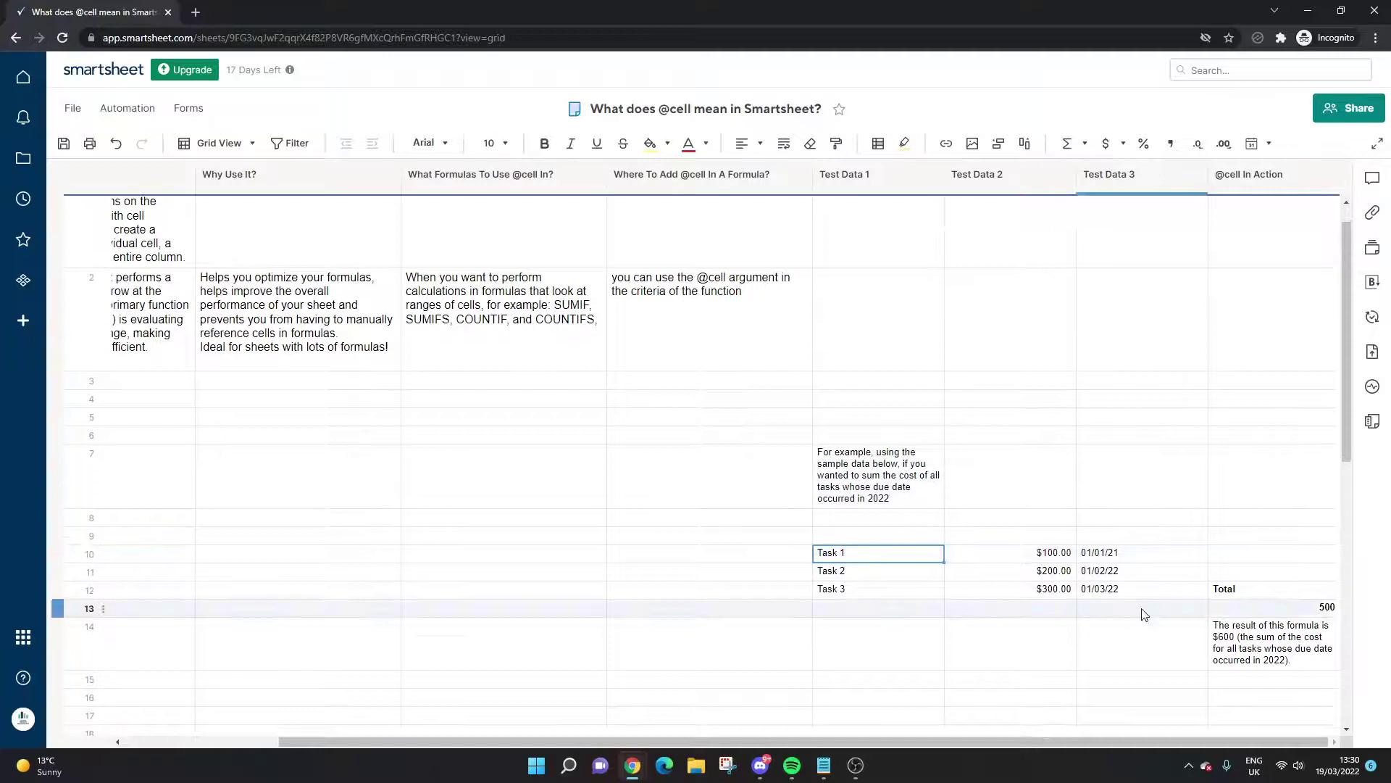
pyautogui.click(1224, 589)
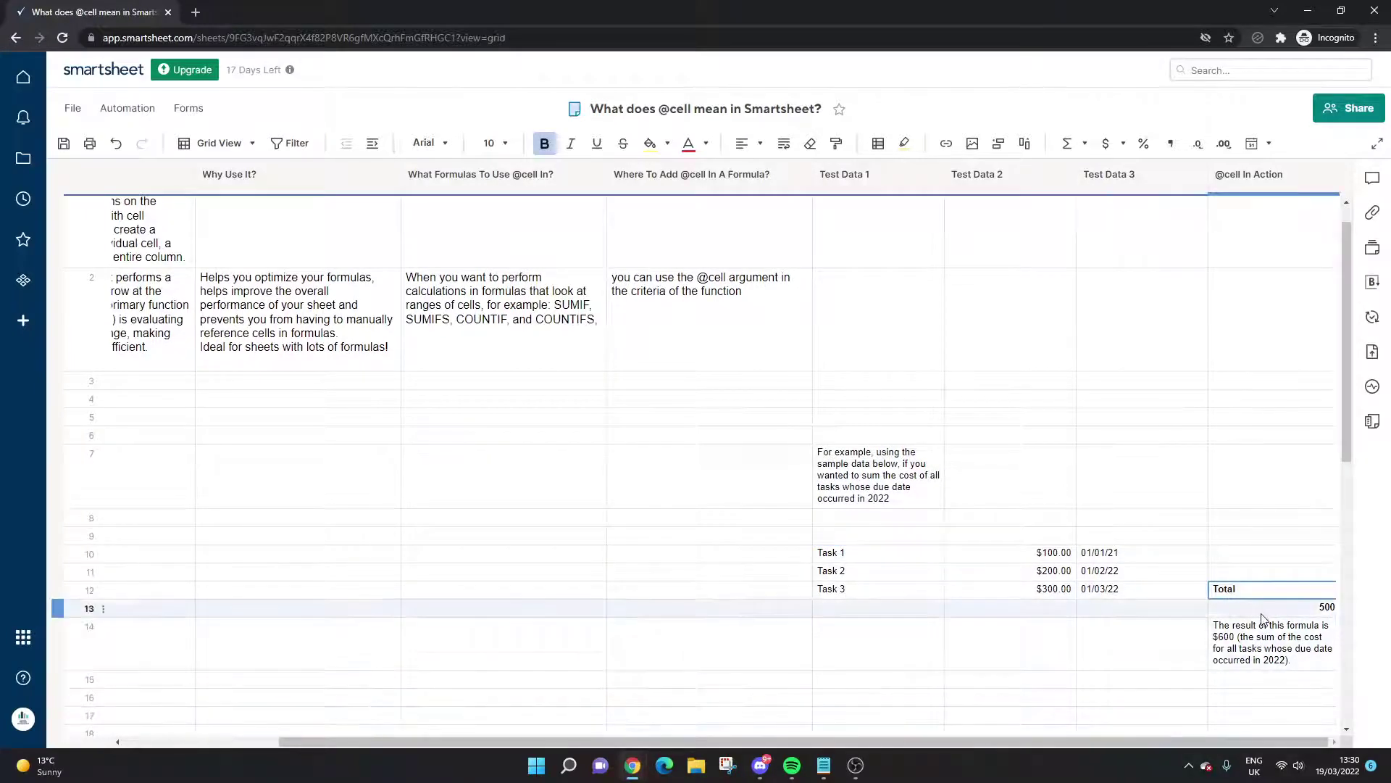
pyautogui.click(1260, 607)
pyautogui.click(1261, 608)
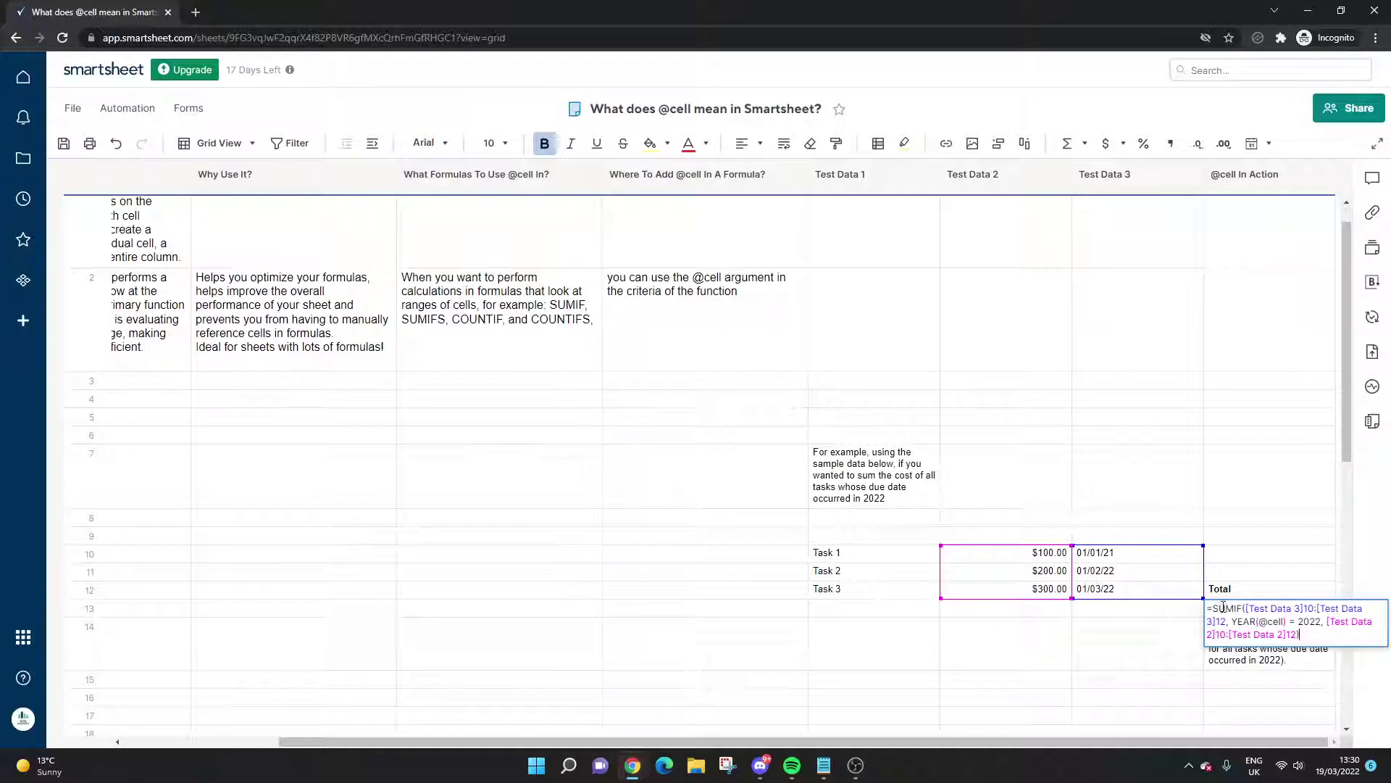
pyautogui.moveTo(1252, 608); pyautogui.dragTo(1321, 610)
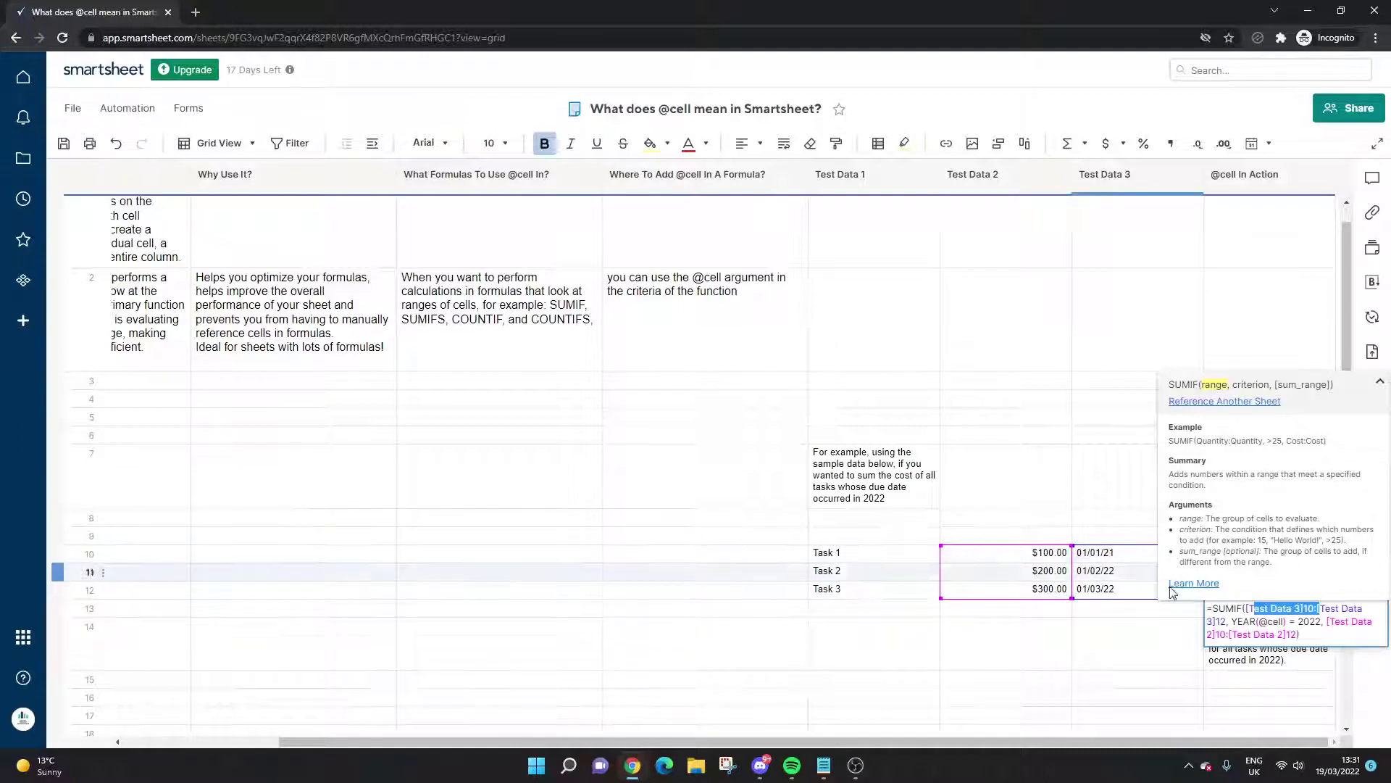
pyautogui.click(1305, 629)
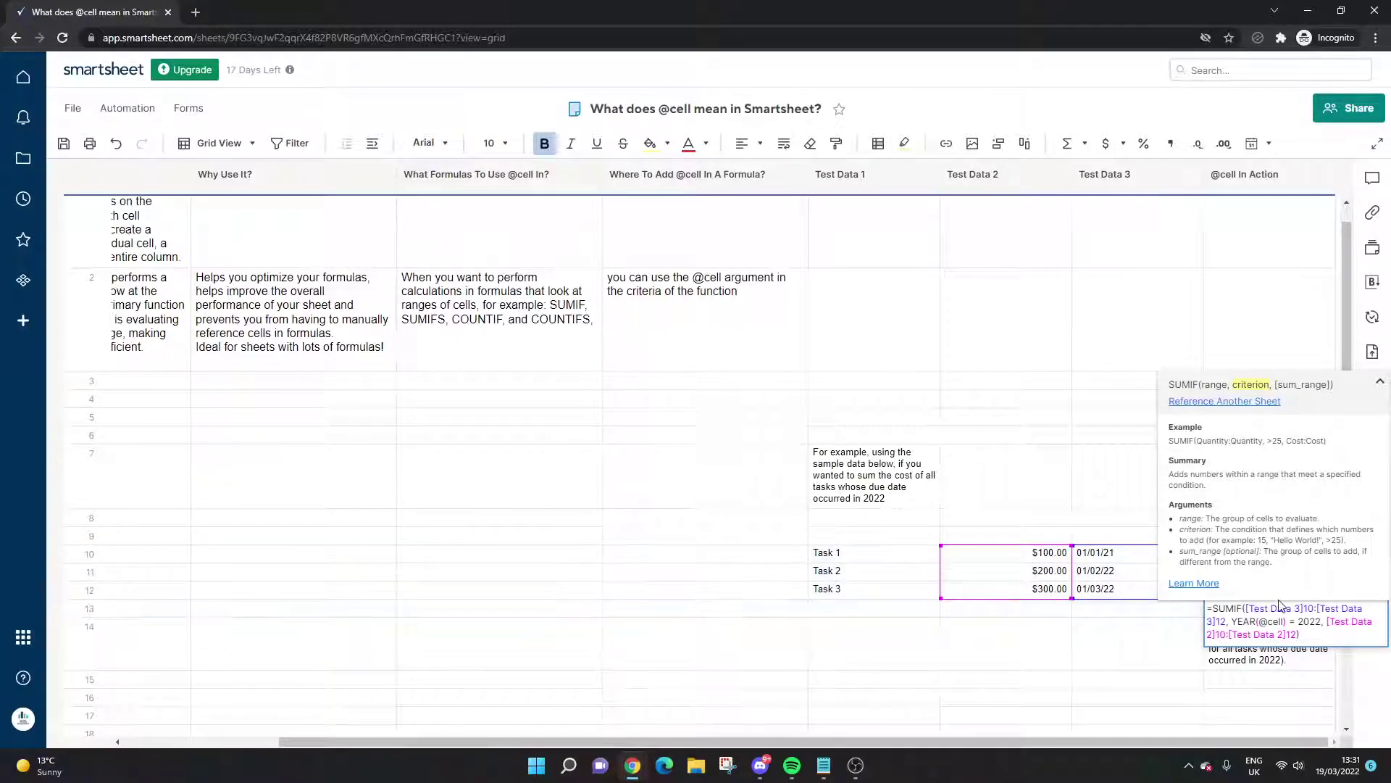
pyautogui.press('Return')
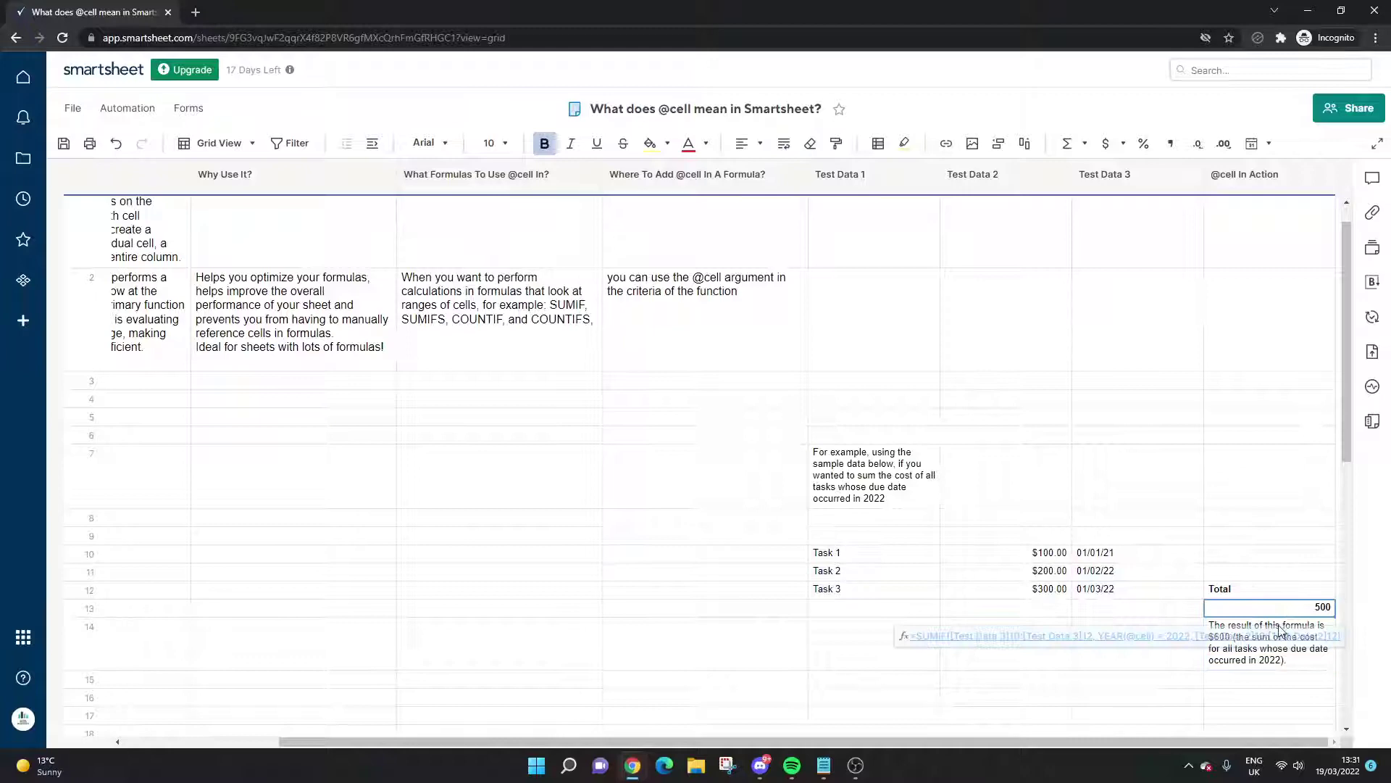
# Step: Correct the explanatory note's amount from $600 to $500
pyautogui.click(1275, 638)
pyautogui.click(1229, 642)
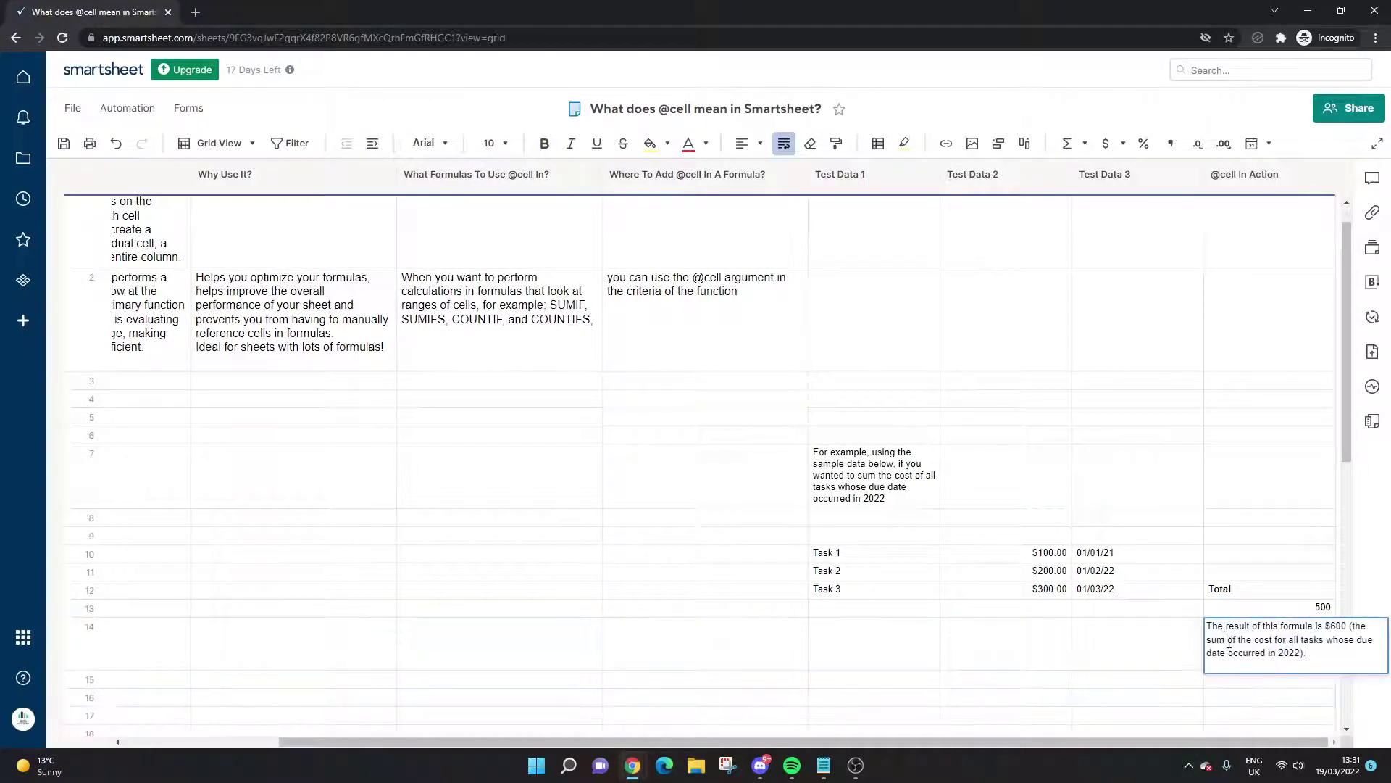
pyautogui.click(1337, 626)
pyautogui.press('BackSpace')
pyautogui.write('5')
pyautogui.press('Return')
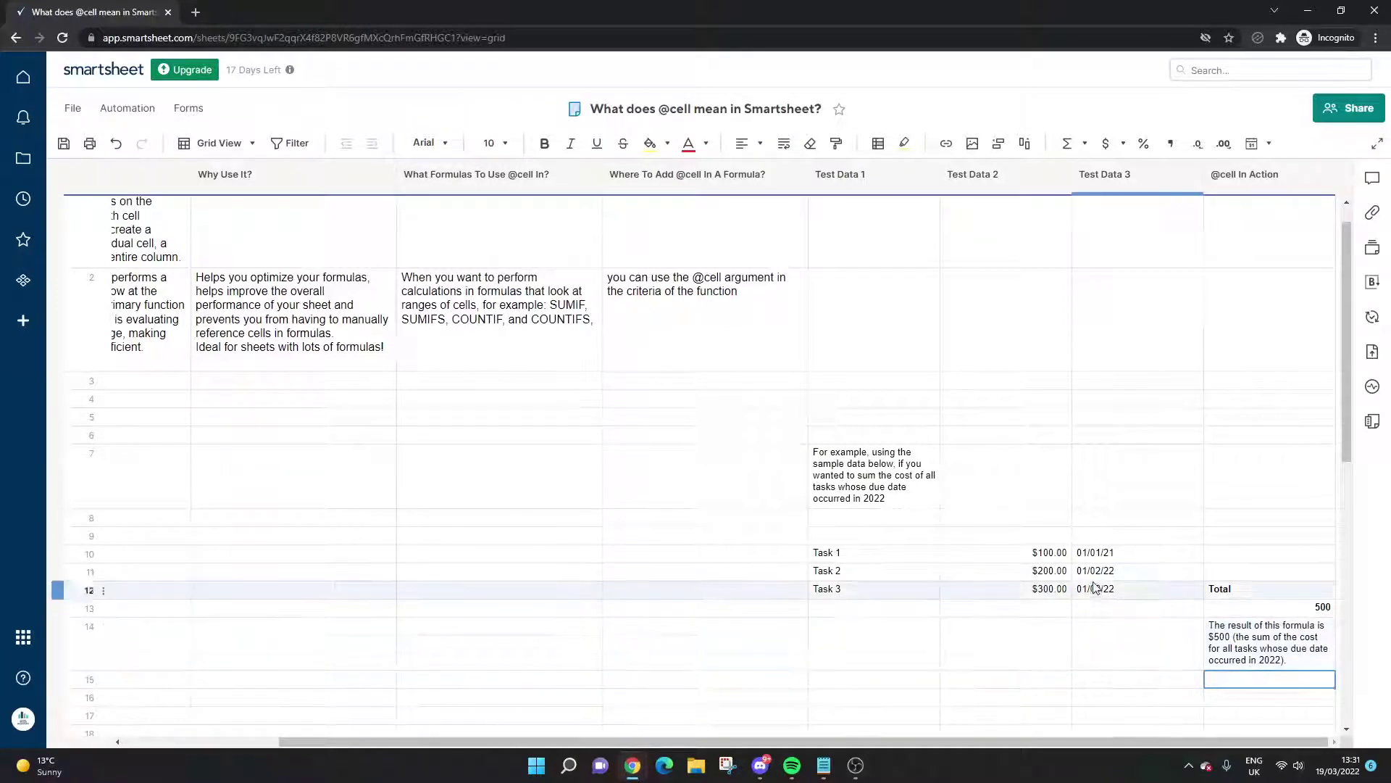
# Step: Try Task 1's due date as 01/01/22, then return it to 01/01/21
pyautogui.click(1122, 555)
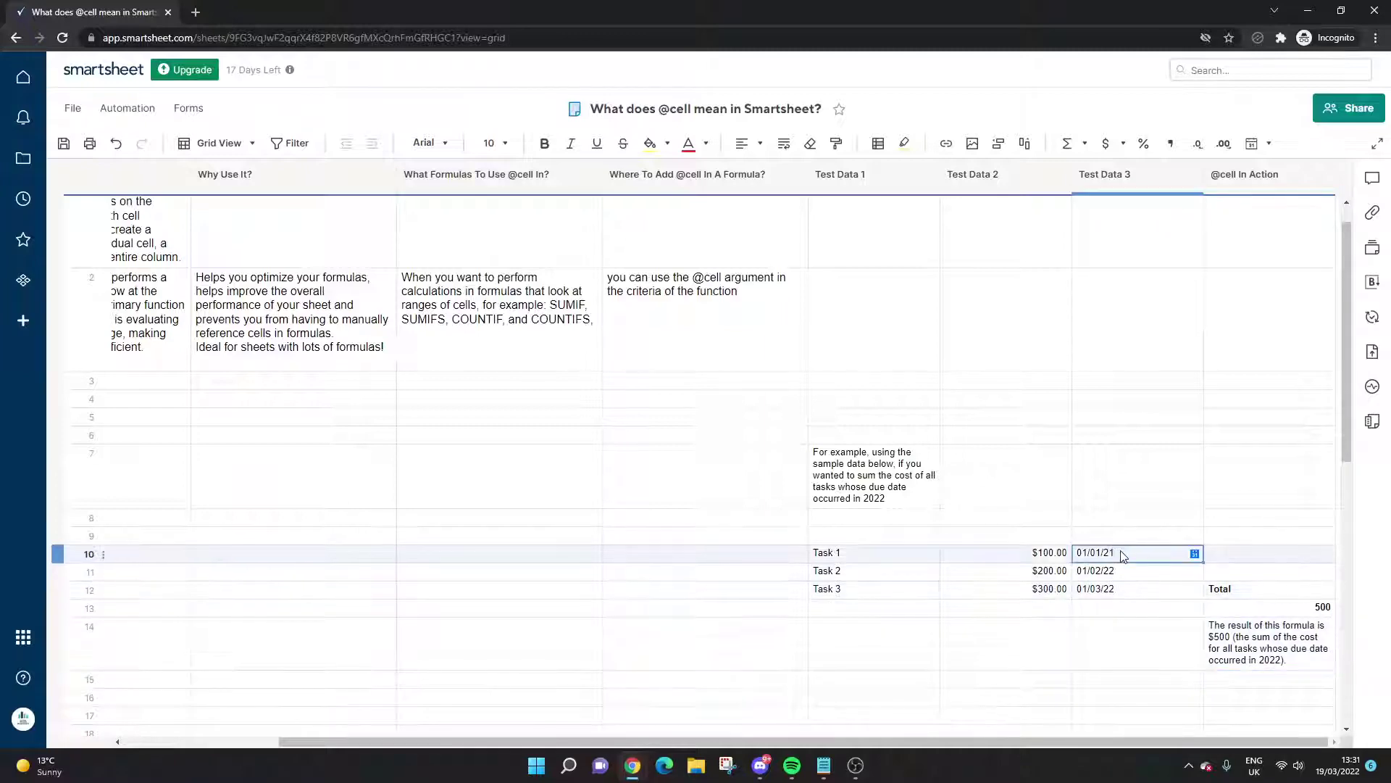
pyautogui.click(1122, 554)
pyautogui.write('2')
pyautogui.press('Return')
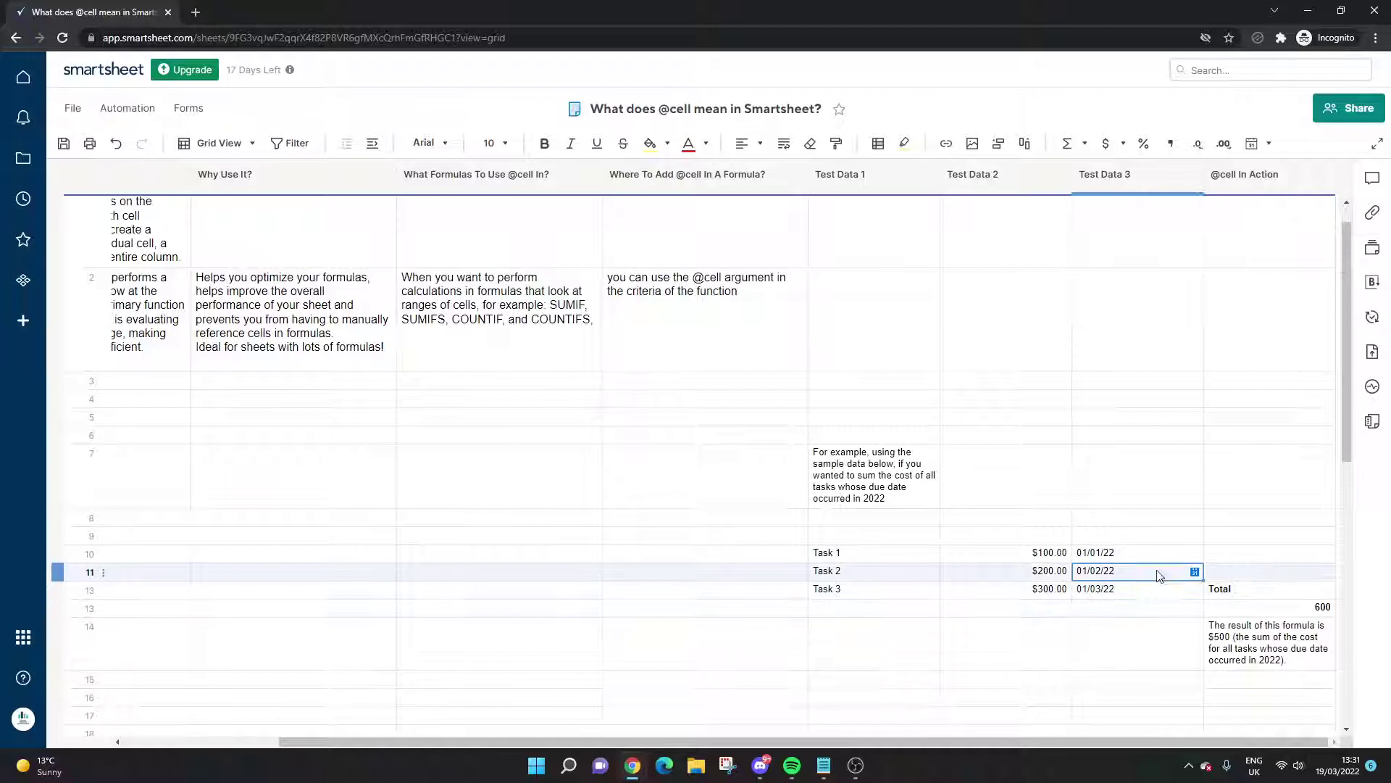
pyautogui.doubleClick(1142, 555)
pyautogui.press('BackSpace')
pyautogui.write('1')
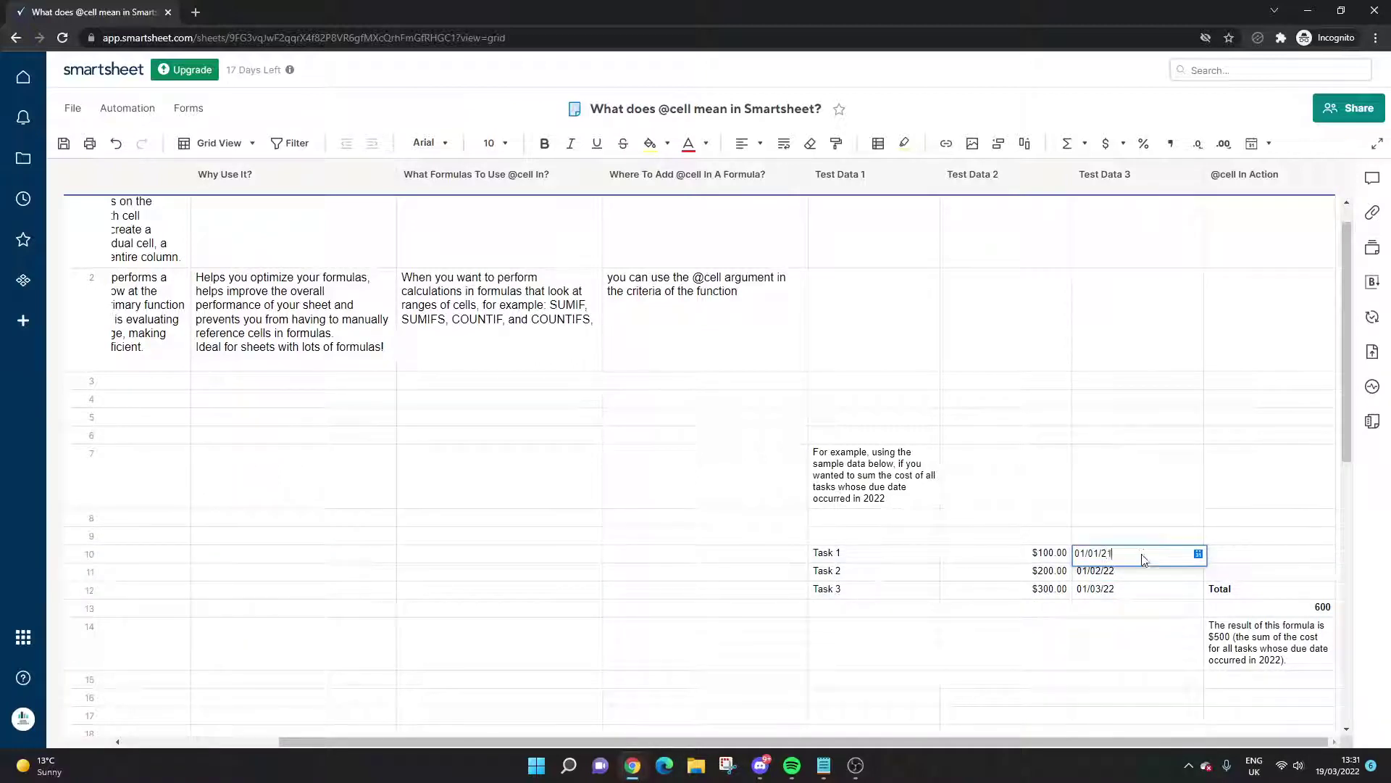
pyautogui.press('Return')
# Step: Set Task 2's due date to 01/02/23 and compare the selected costs and due dates
pyautogui.doubleClick(1141, 568)
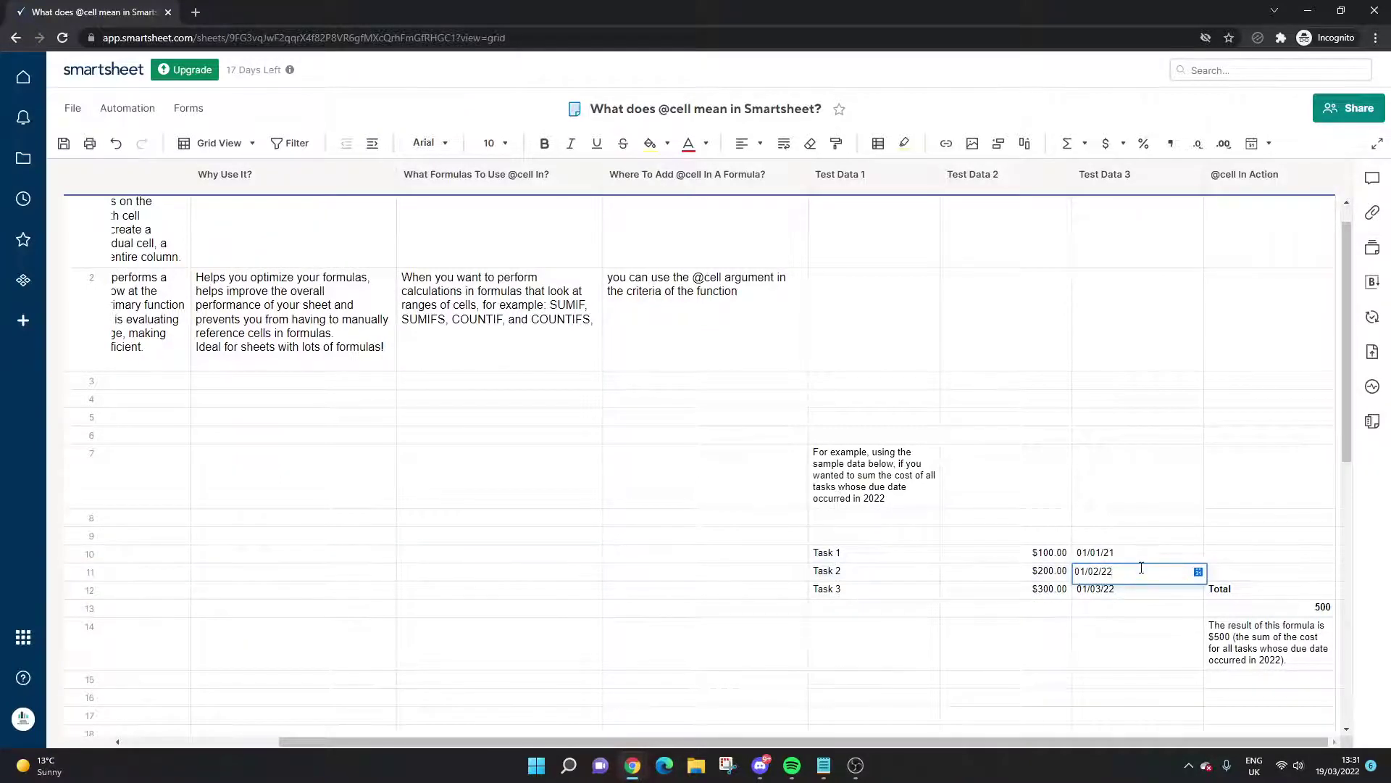
pyautogui.press('BackSpace')
pyautogui.write('3')
pyautogui.press('Return')
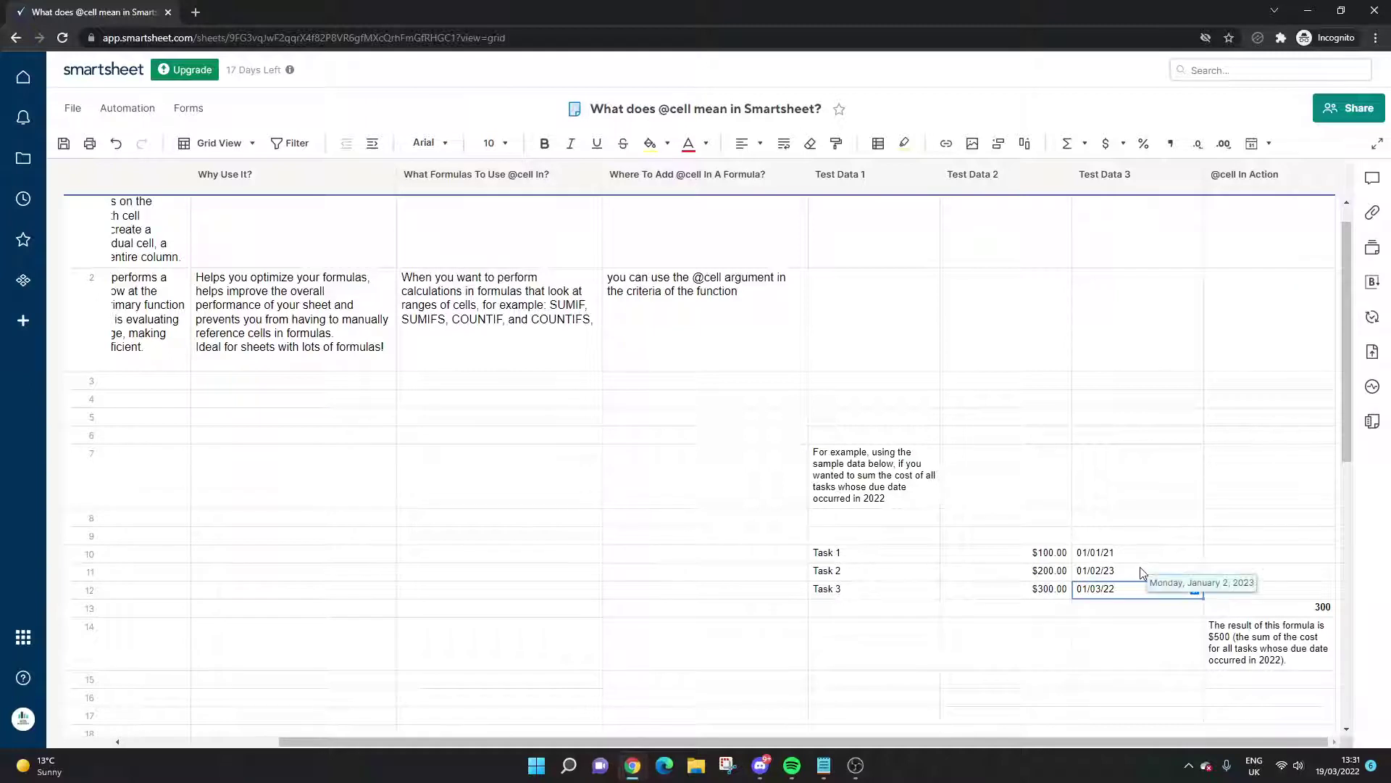
pyautogui.moveTo(1044, 552); pyautogui.dragTo(1043, 590)
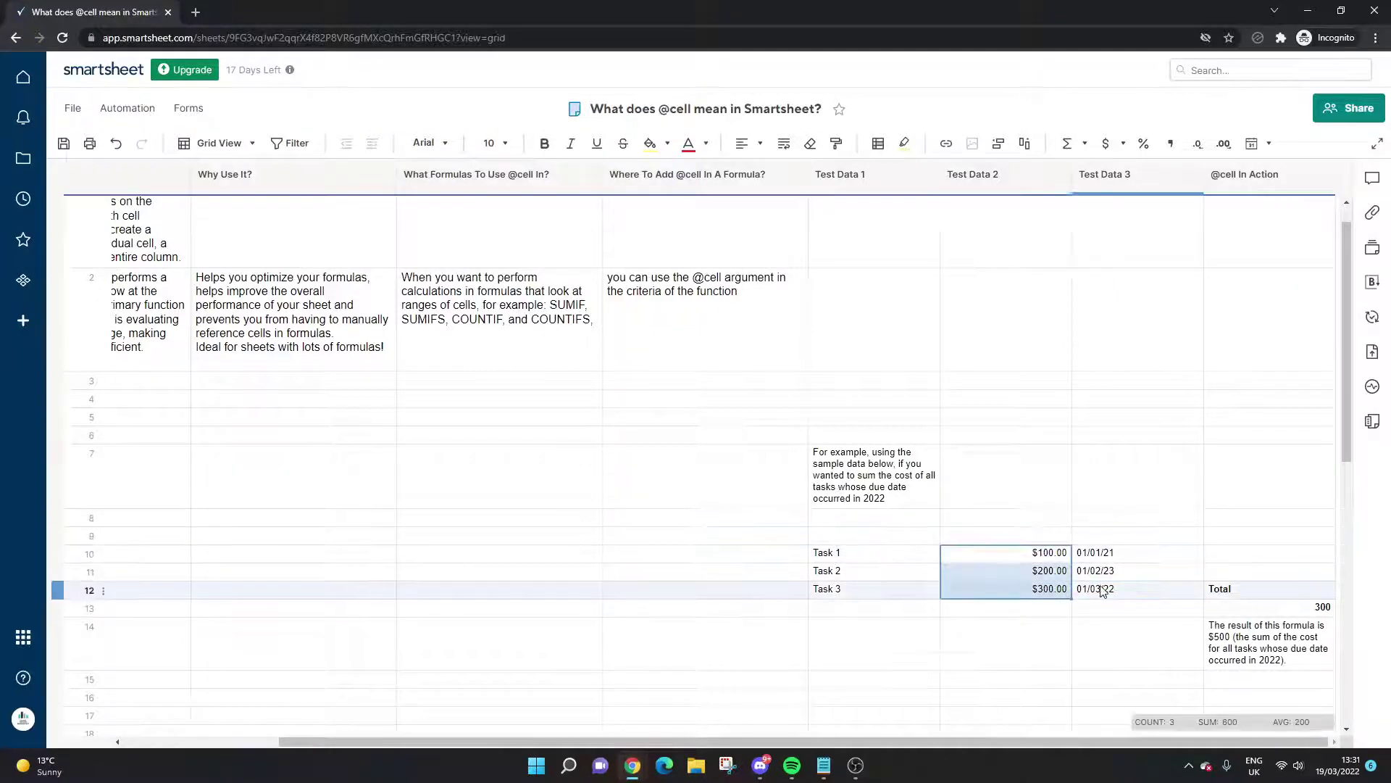
pyautogui.moveTo(1098, 553); pyautogui.dragTo(1105, 593)
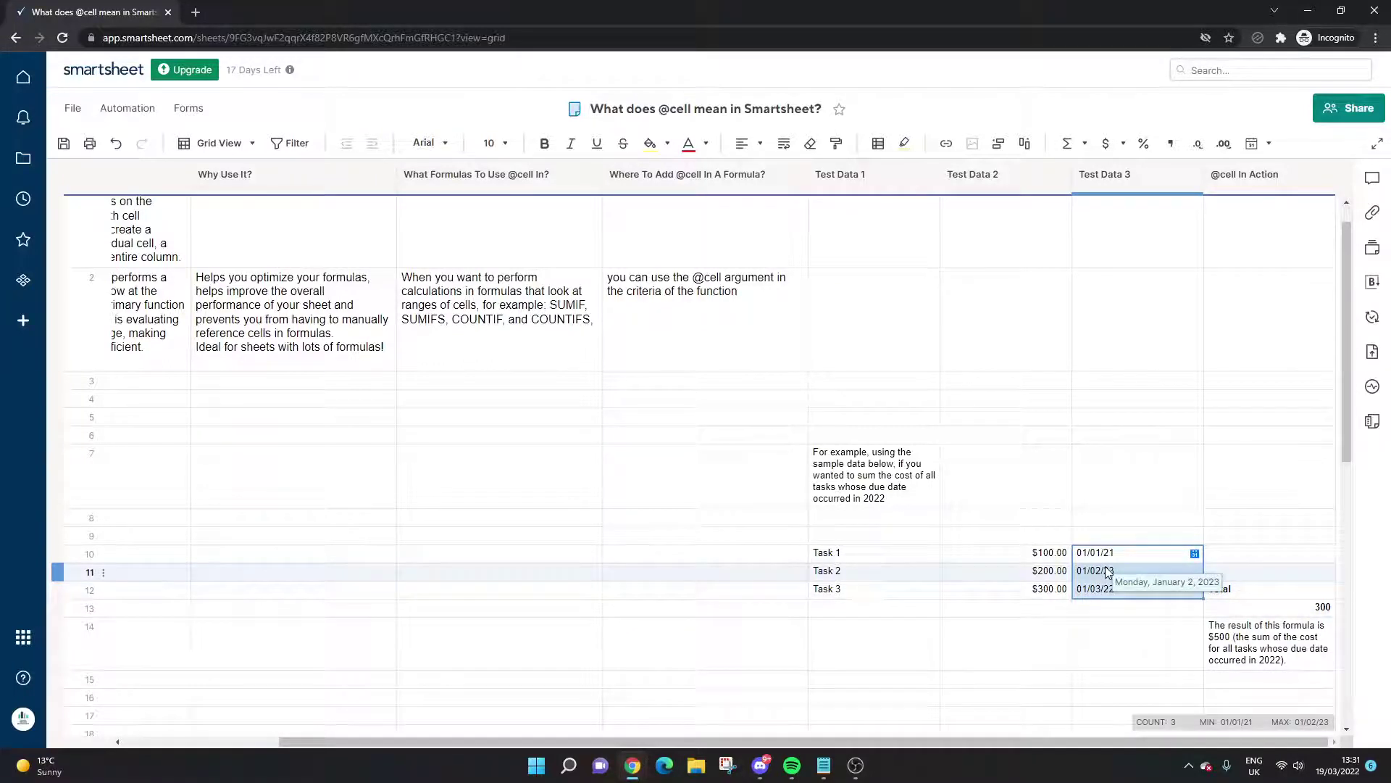
pyautogui.click(689, 401)
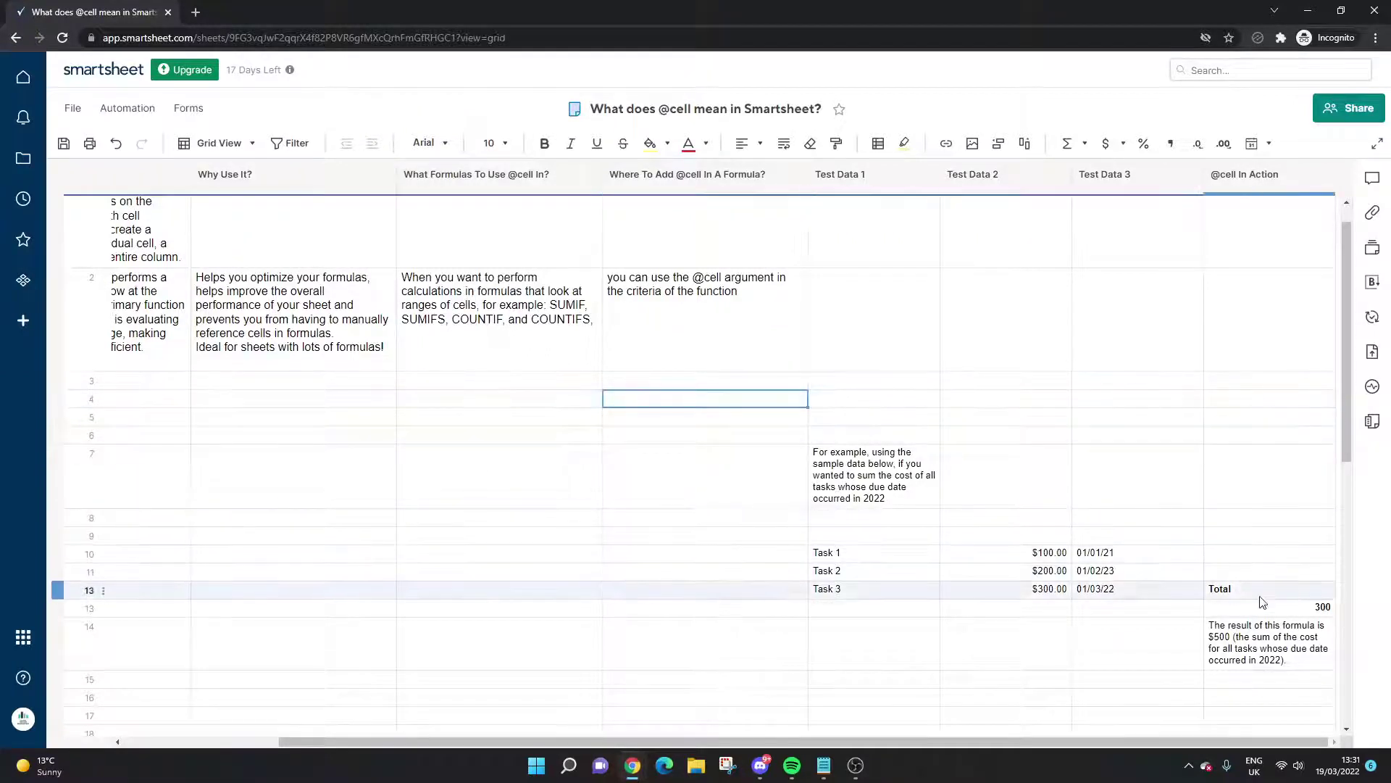
pyautogui.doubleClick(1226, 607)
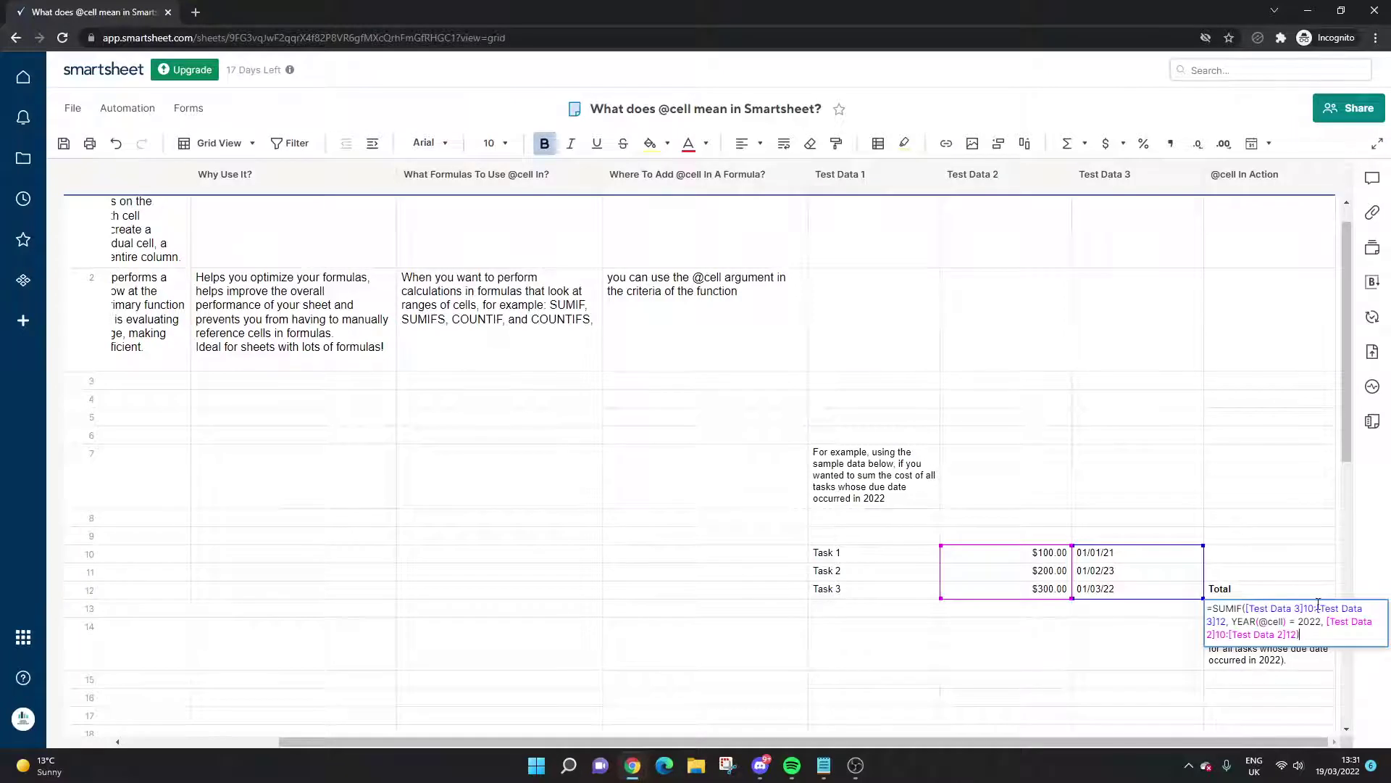
pyautogui.moveTo(1287, 621); pyautogui.dragTo(1261, 624)
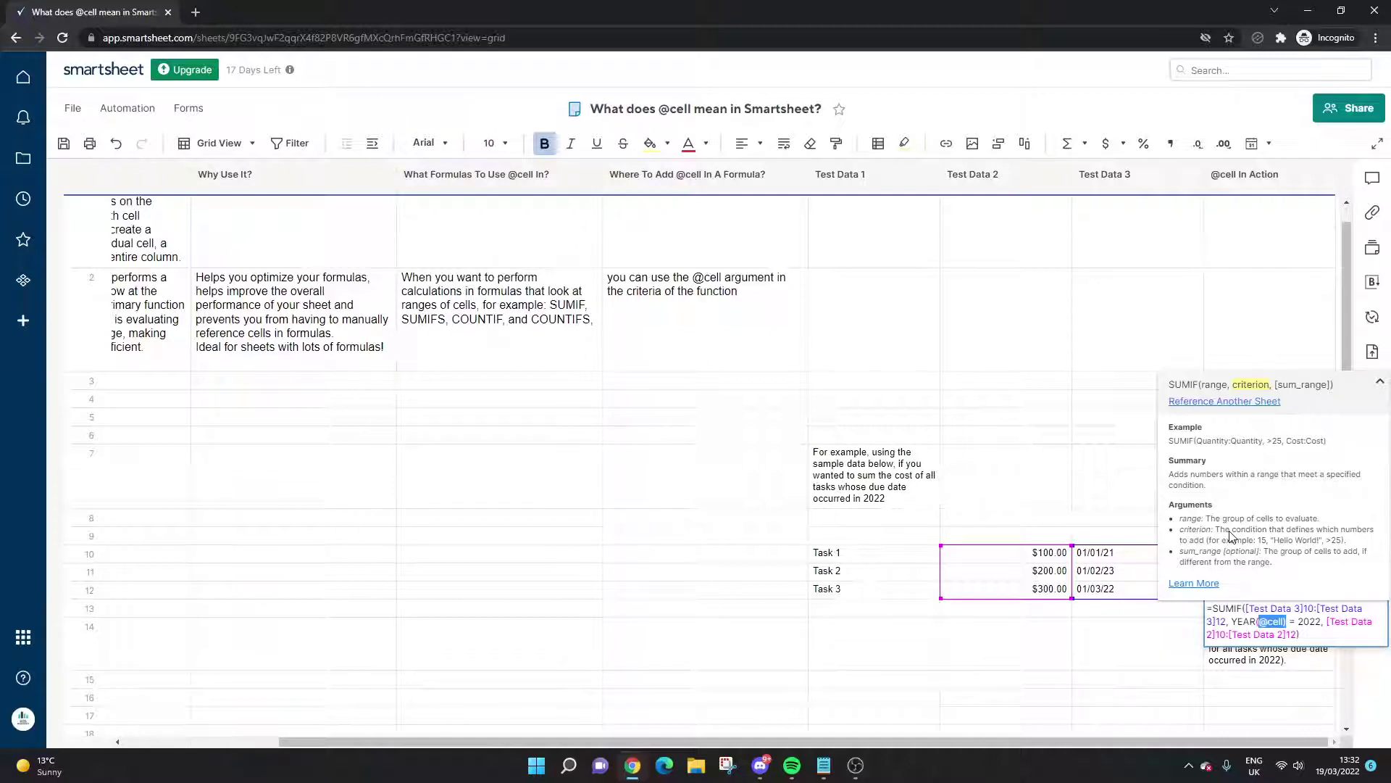
pyautogui.click(1002, 537)
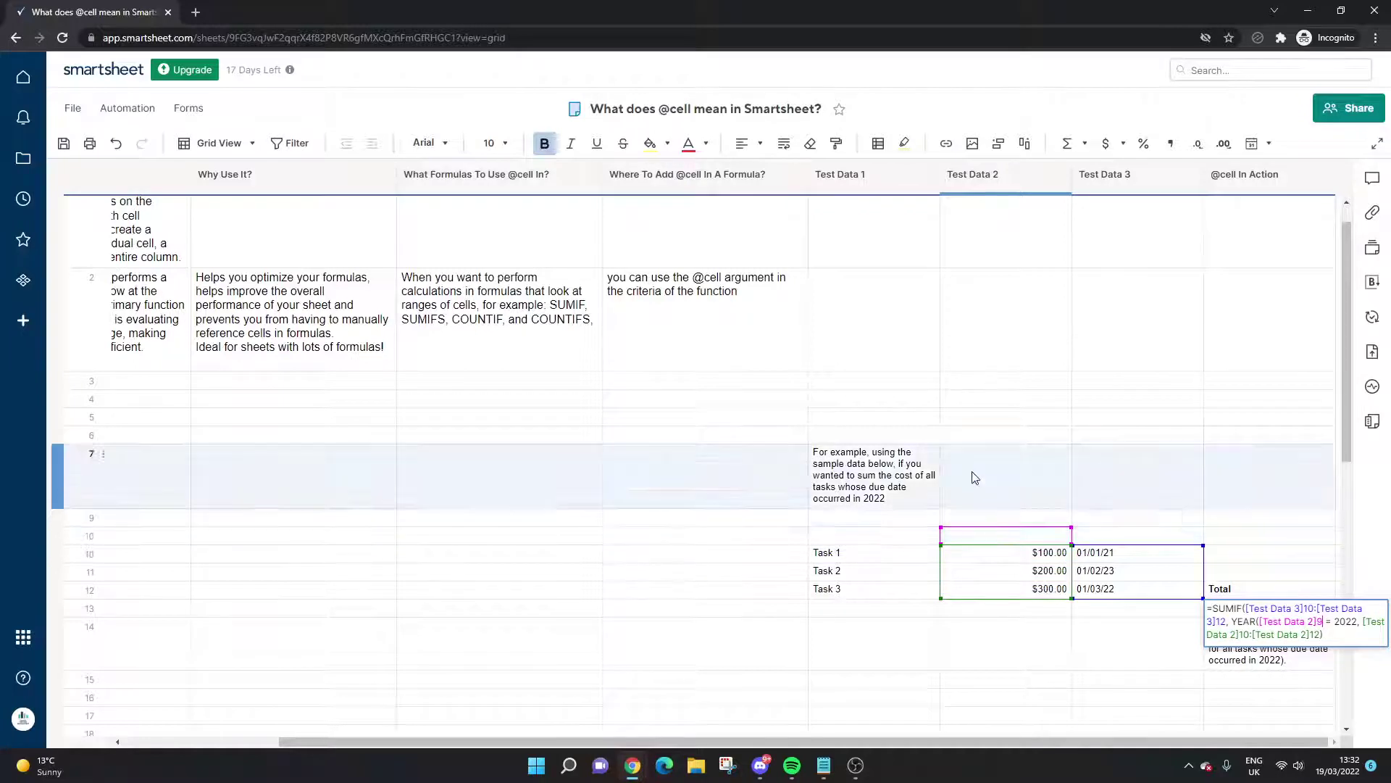
pyautogui.press('Return')
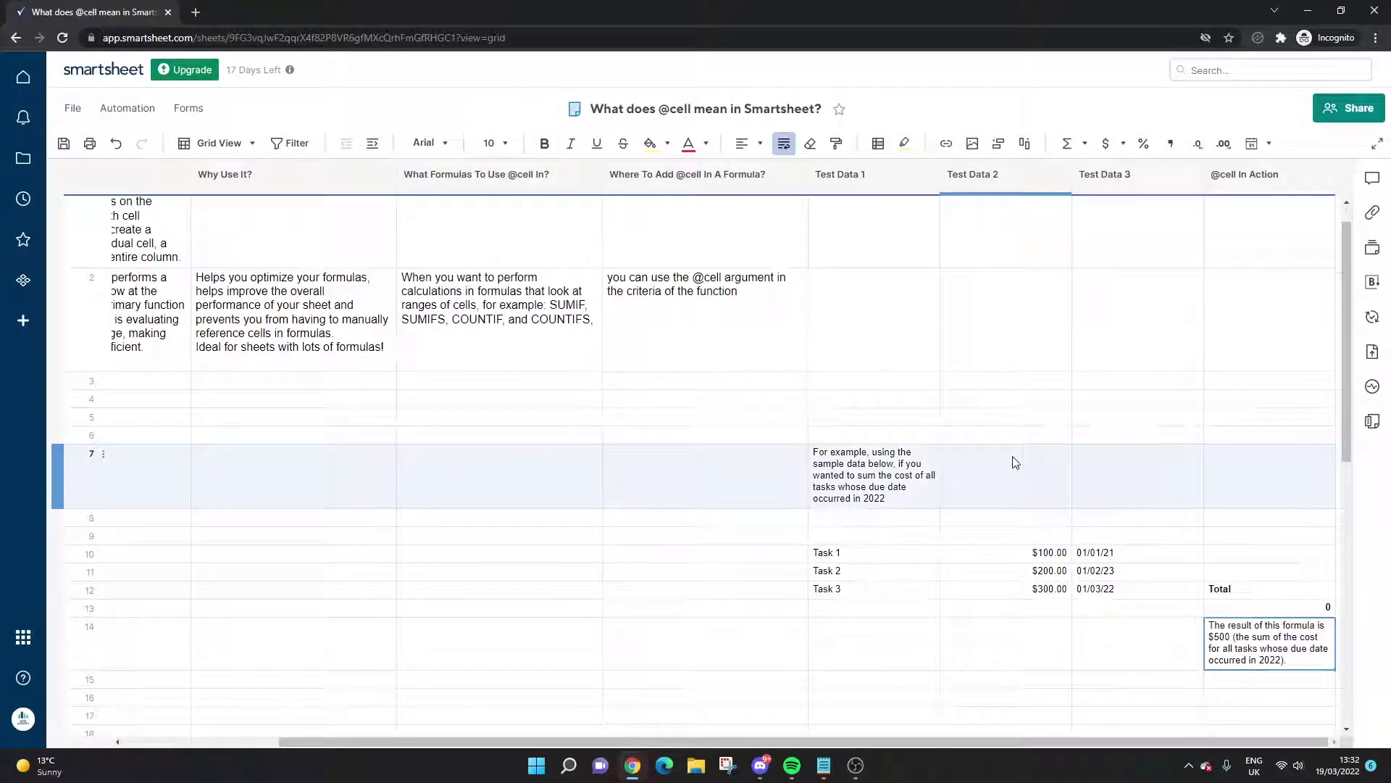